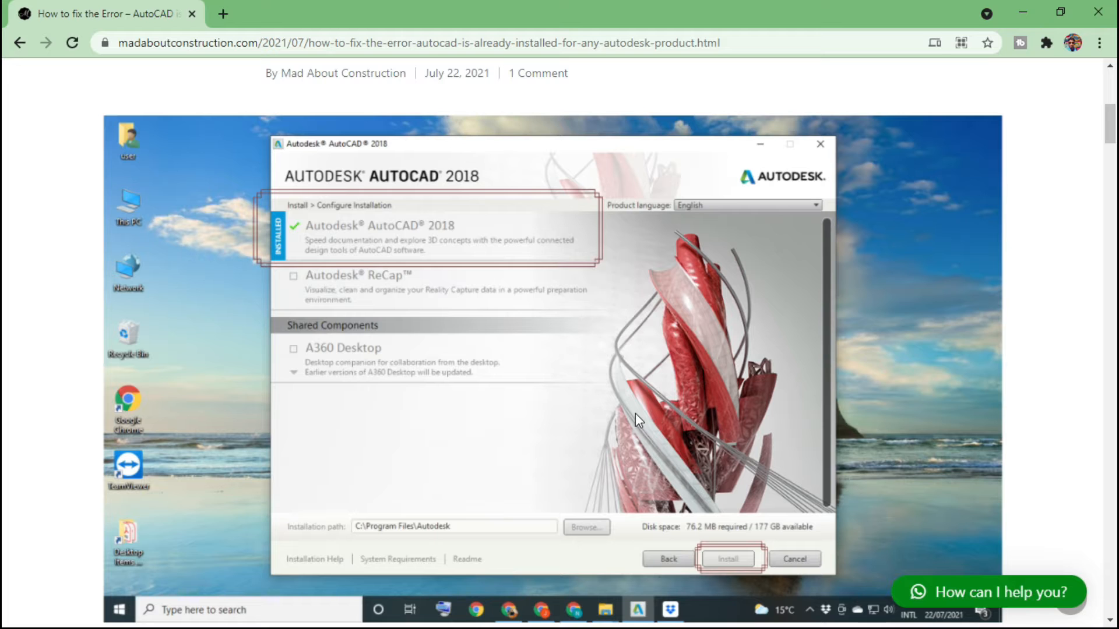
pyautogui.moveTo(1109, 125)
pyautogui.mouseDown()
pyautogui.moveTo(1104, 210)
pyautogui.moveTo(1117, 112)
pyautogui.mouseUp()
pyautogui.moveTo(5, 120); pyautogui.dragTo(3, 99)
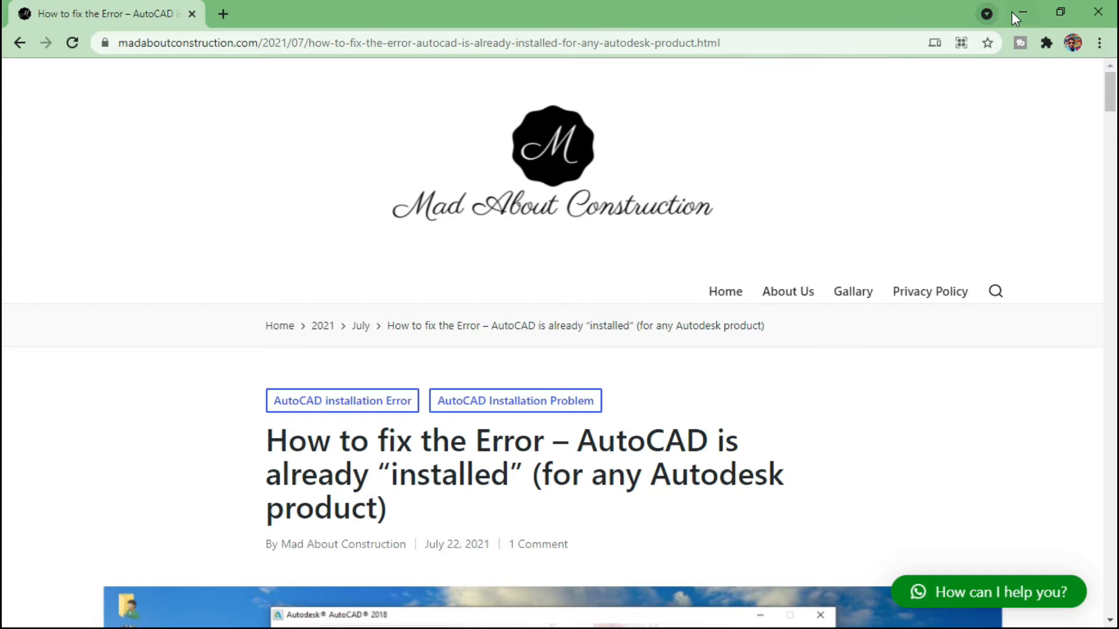
pyautogui.moveTo(1110, 92); pyautogui.dragTo(1111, 204)
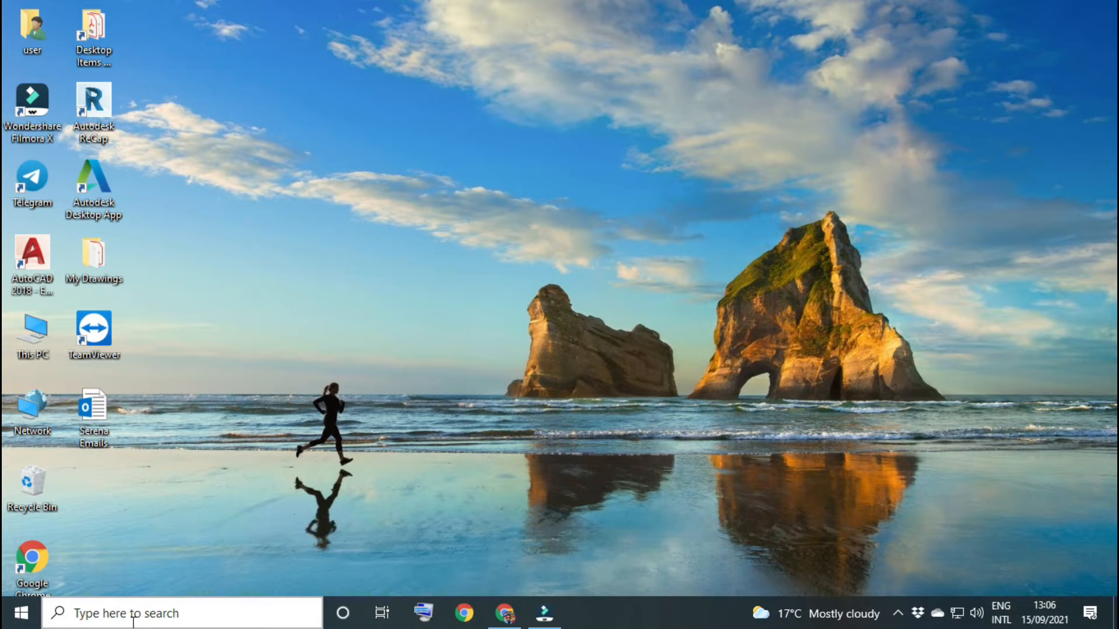
# Step: Turn off real-time protection and cloud-delivered protection in Windows Security's virus & threat protection settings
pyautogui.click(22, 613)
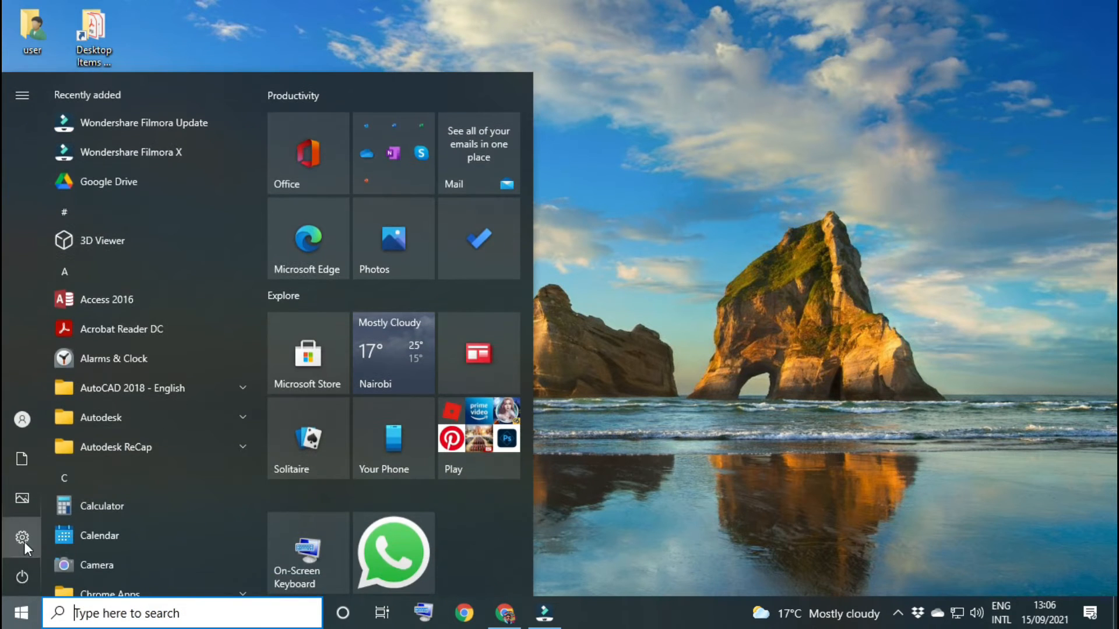
pyautogui.click(23, 541)
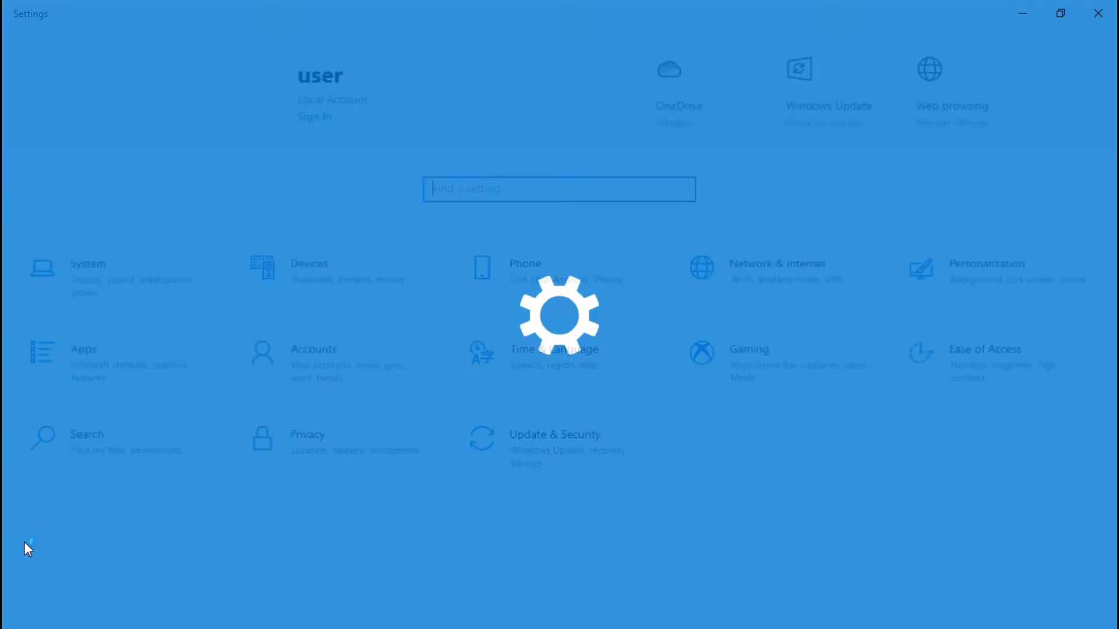
pyautogui.click(571, 458)
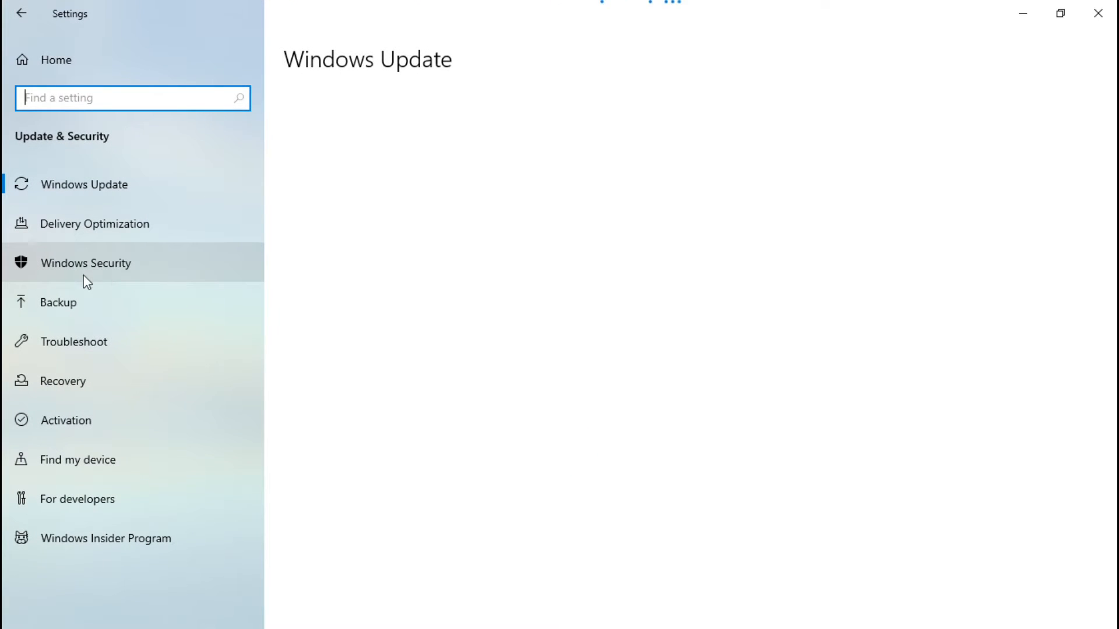
pyautogui.click(122, 262)
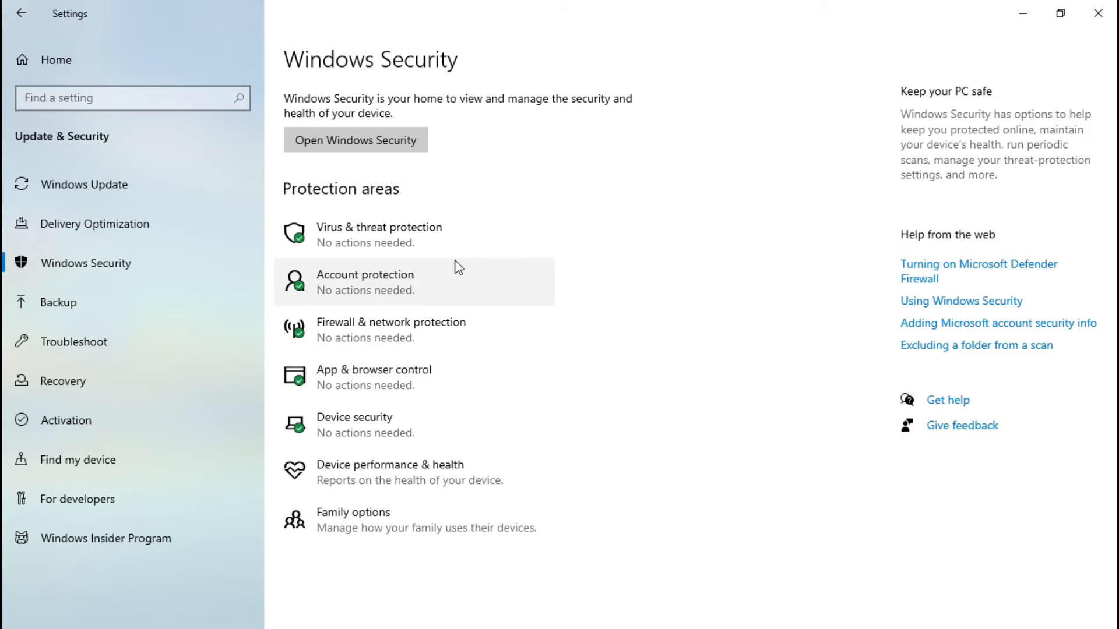
pyautogui.click(376, 237)
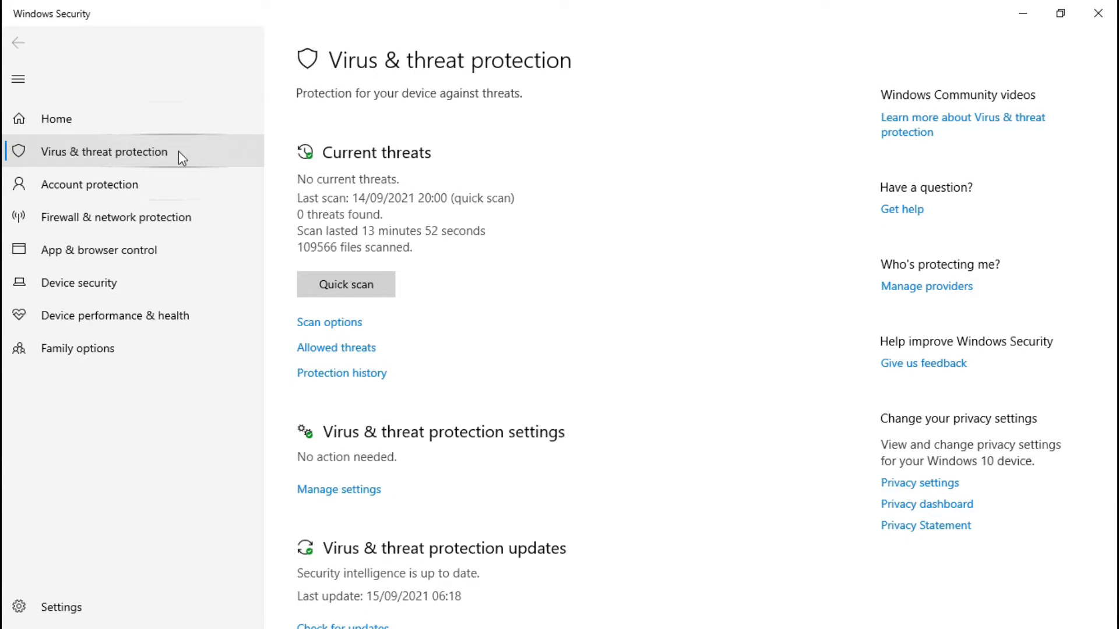
pyautogui.click(338, 491)
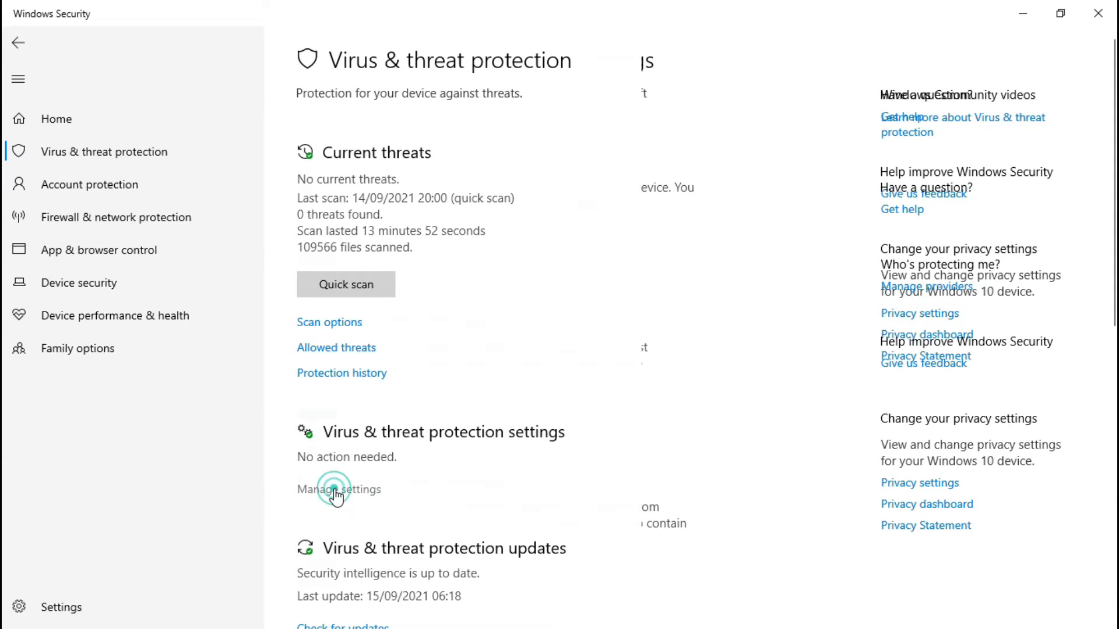
pyautogui.click(315, 258)
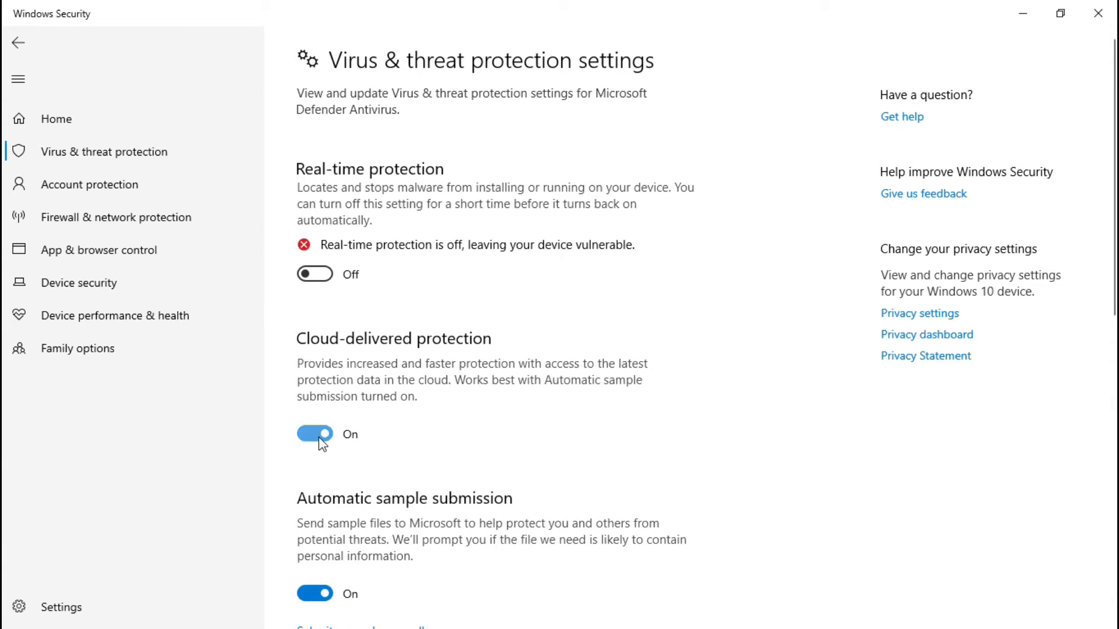
pyautogui.click(315, 431)
pyautogui.scroll(-10, 463, 420)
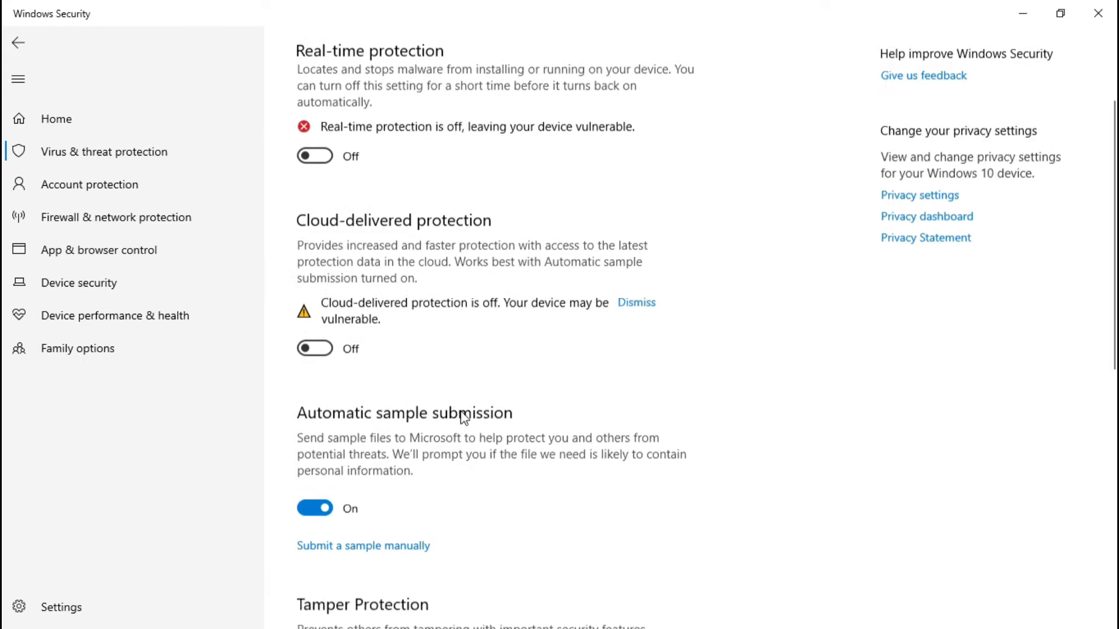
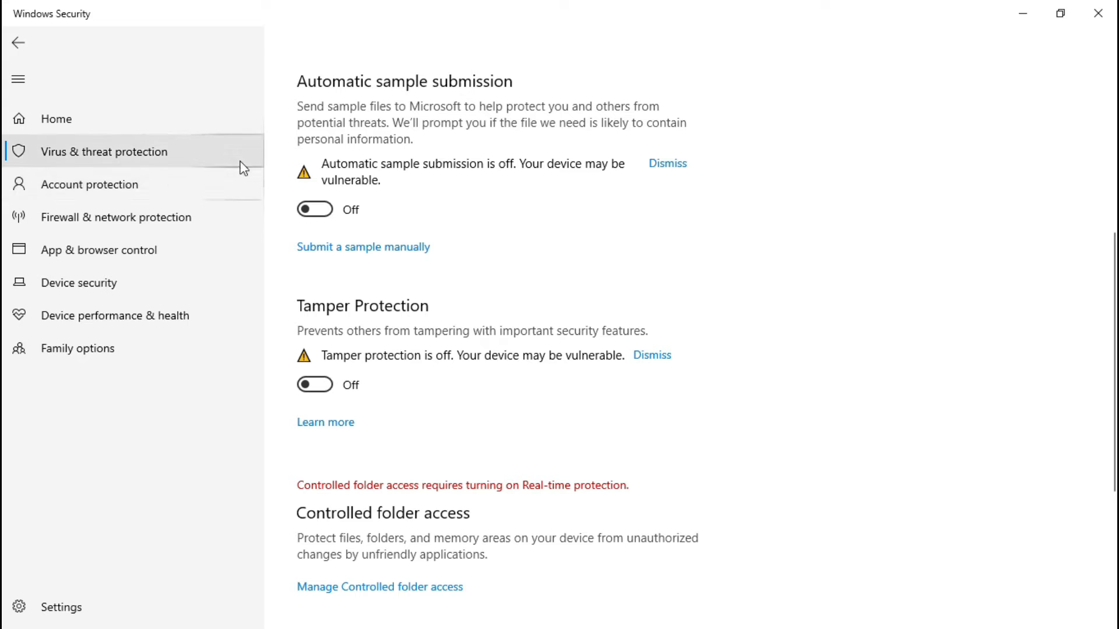
# Step: Turn off Microsoft Defender Firewall for the domain network in firewall & network protection
pyautogui.click(108, 226)
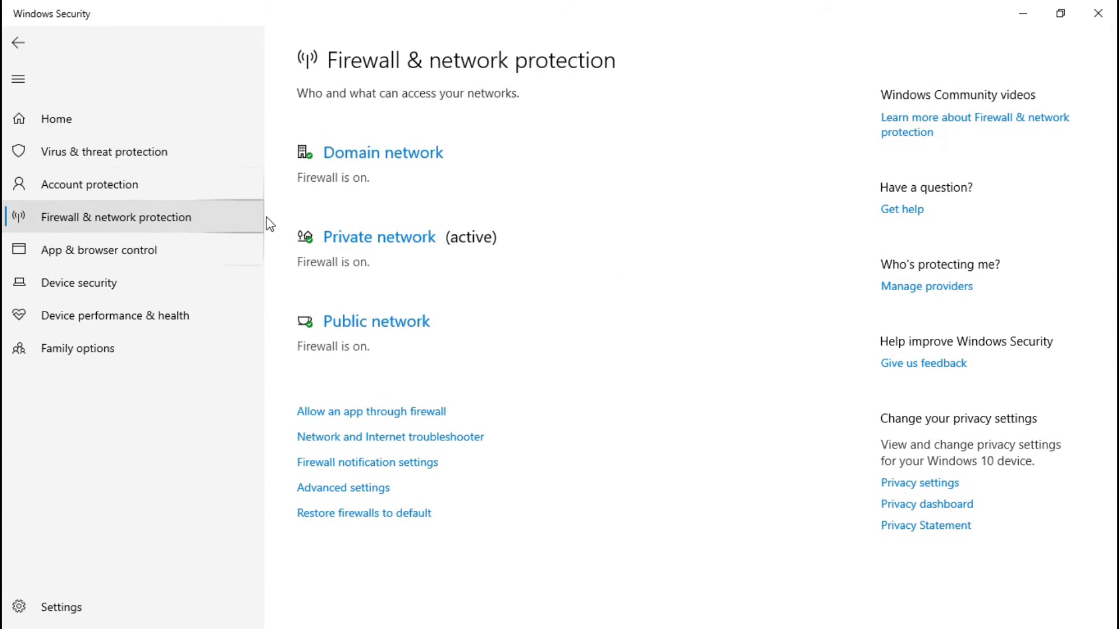
pyautogui.click(394, 156)
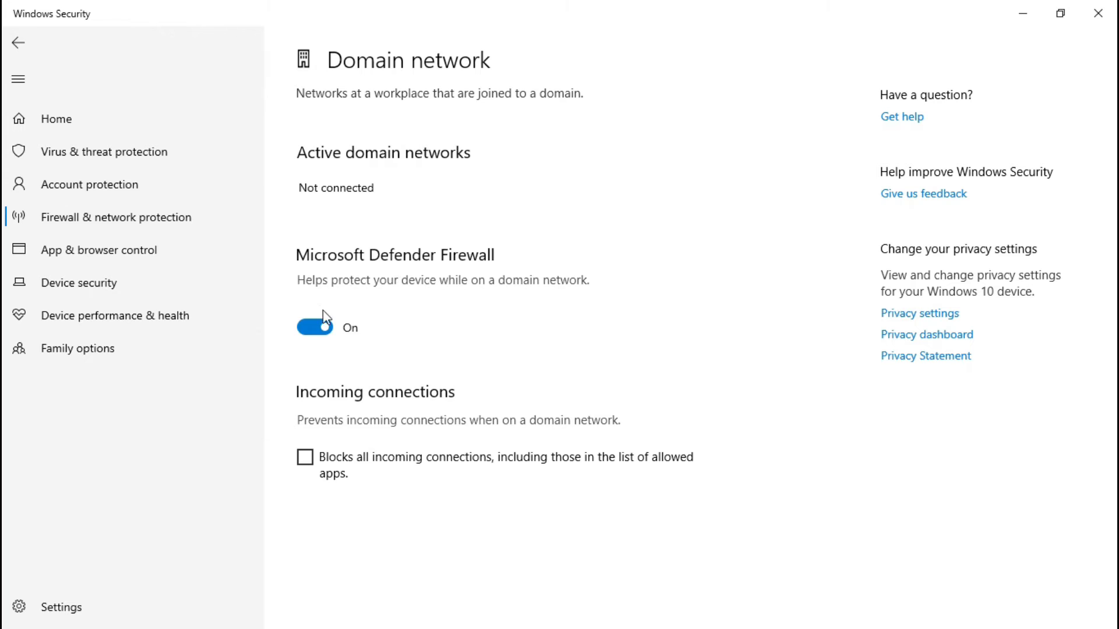
pyautogui.click(315, 329)
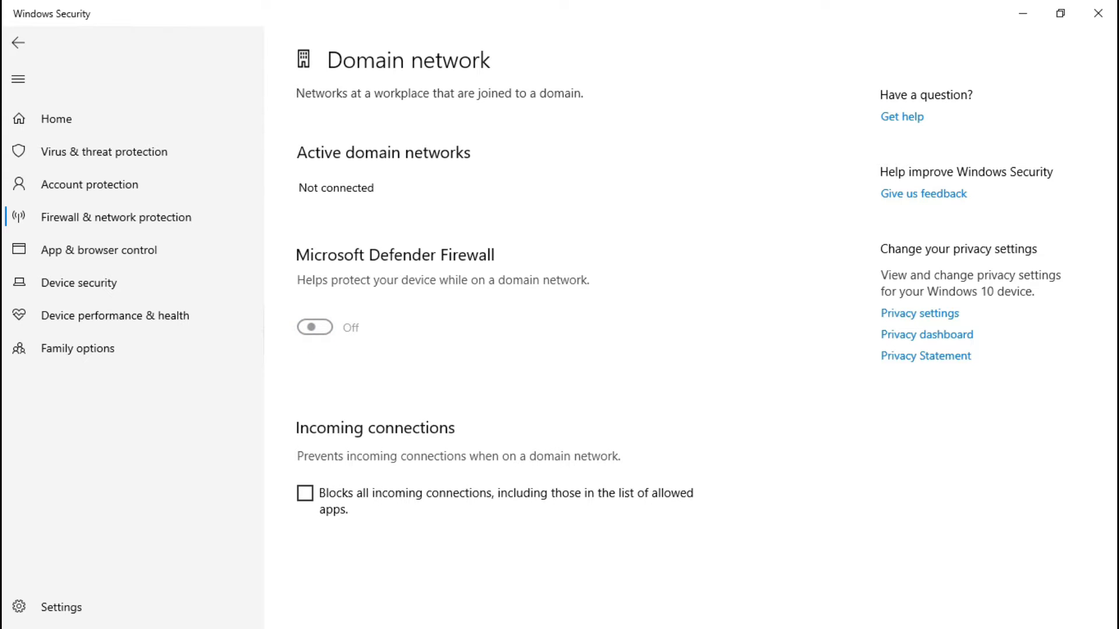
pyautogui.click(154, 223)
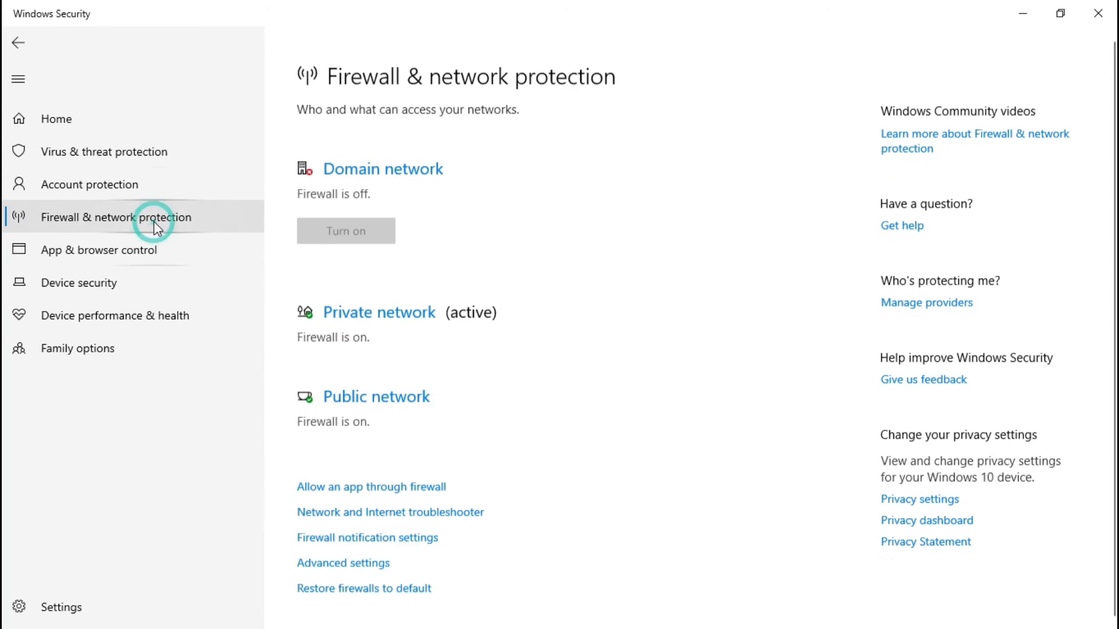
# Step: Turn off Microsoft Defender Firewall for the private network and the public network
pyautogui.click(364, 293)
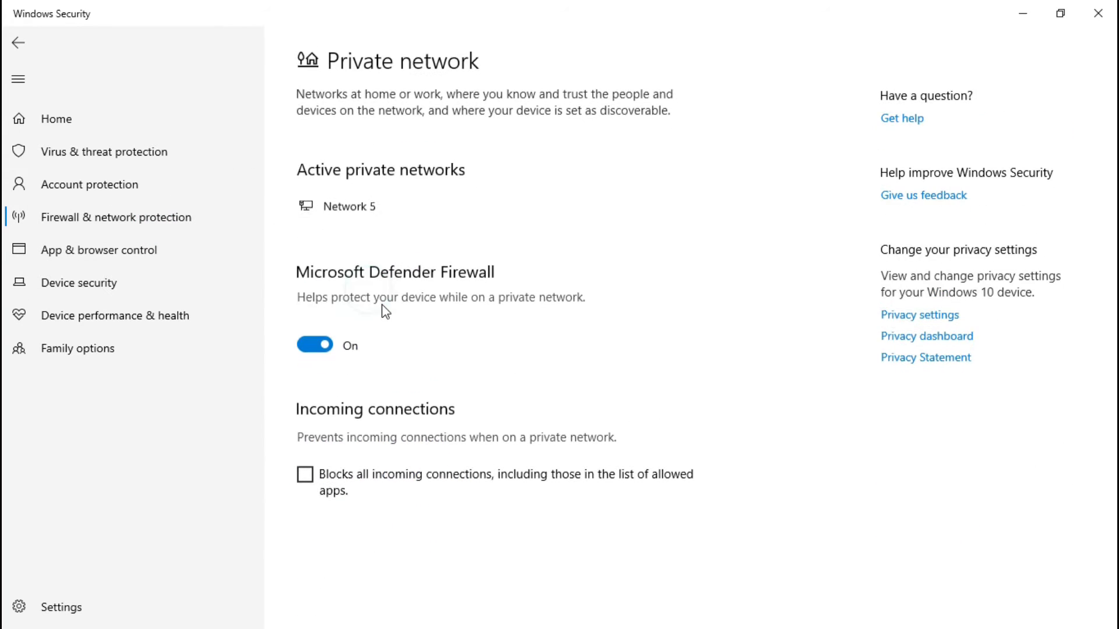
pyautogui.click(330, 345)
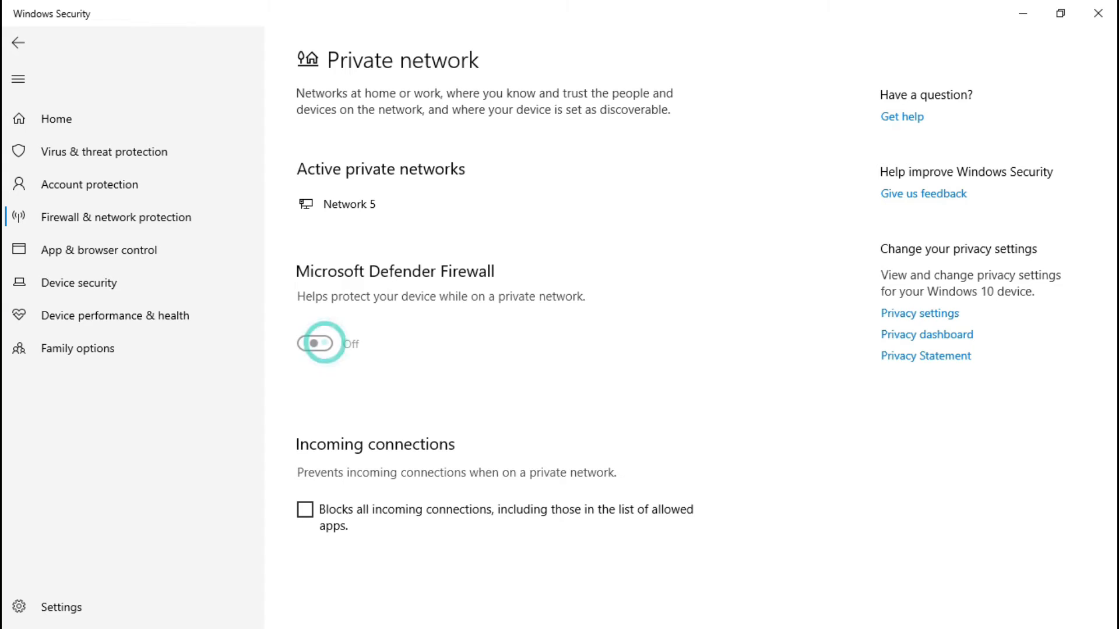
pyautogui.click(170, 218)
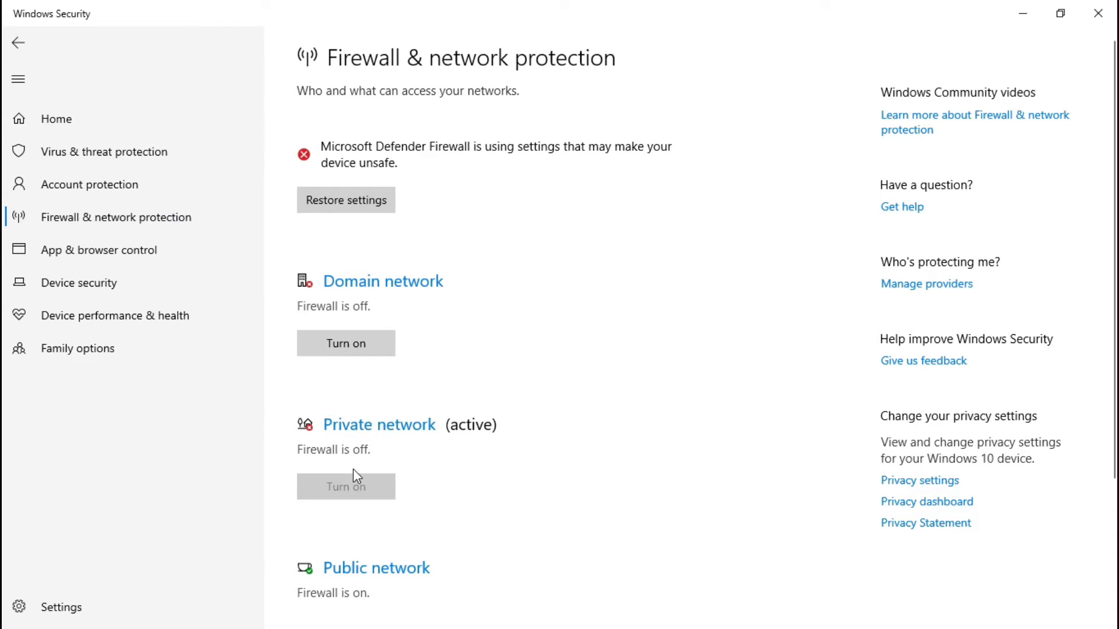
pyautogui.click(373, 568)
pyautogui.click(315, 356)
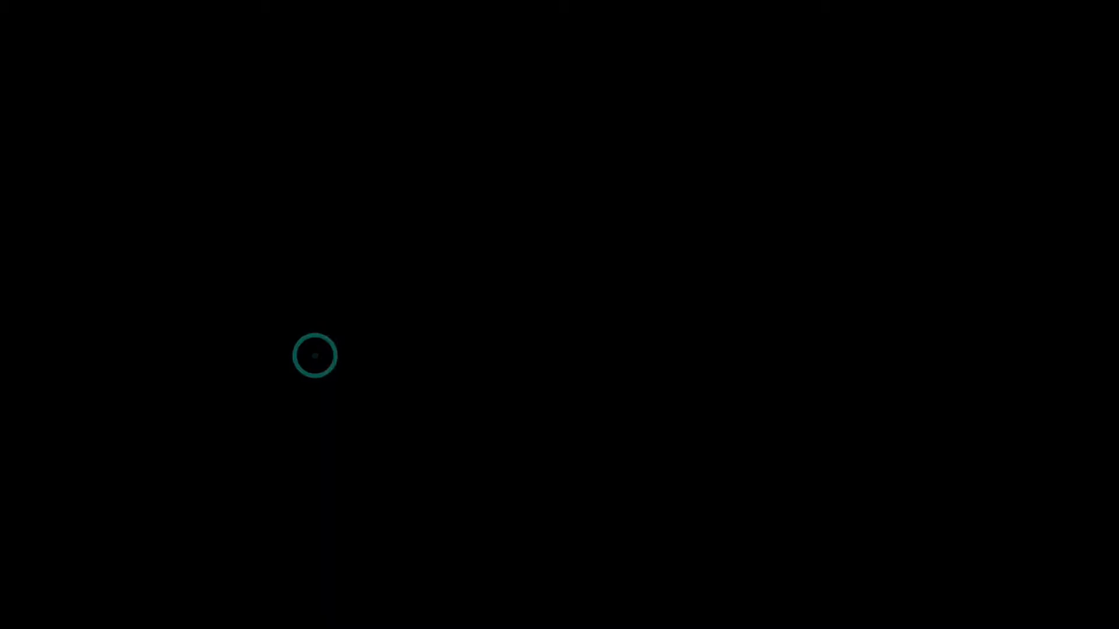
pyautogui.click(462, 406)
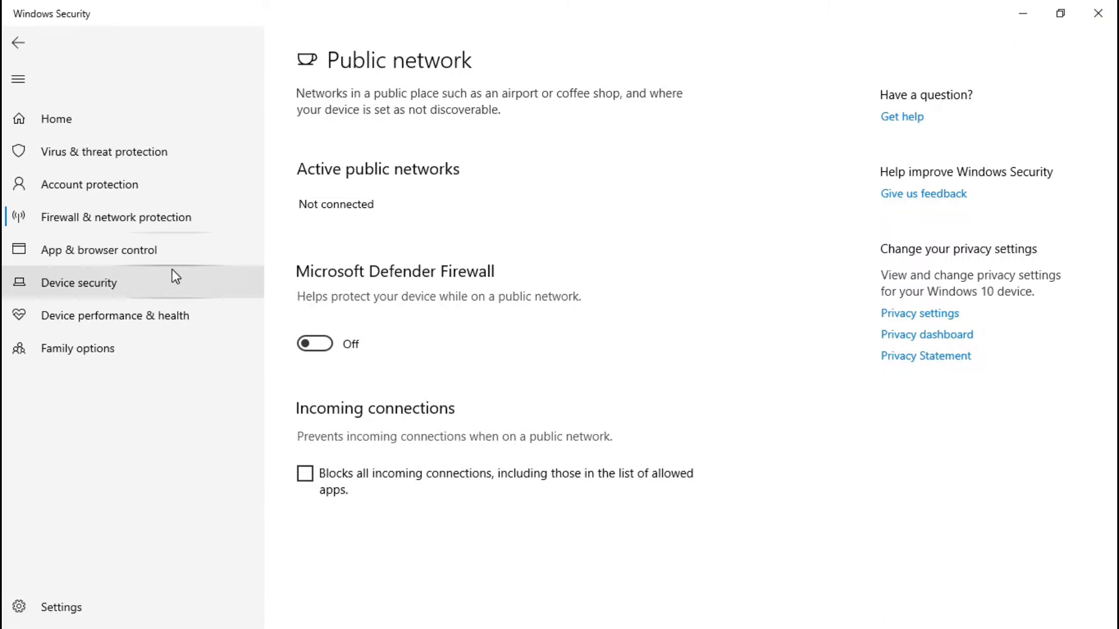
# Step: In reputation-based protection settings, turn off Check apps and files, SmartScreen for Microsoft Edge and SmartScreen for Microsoft Store apps
pyautogui.click(112, 254)
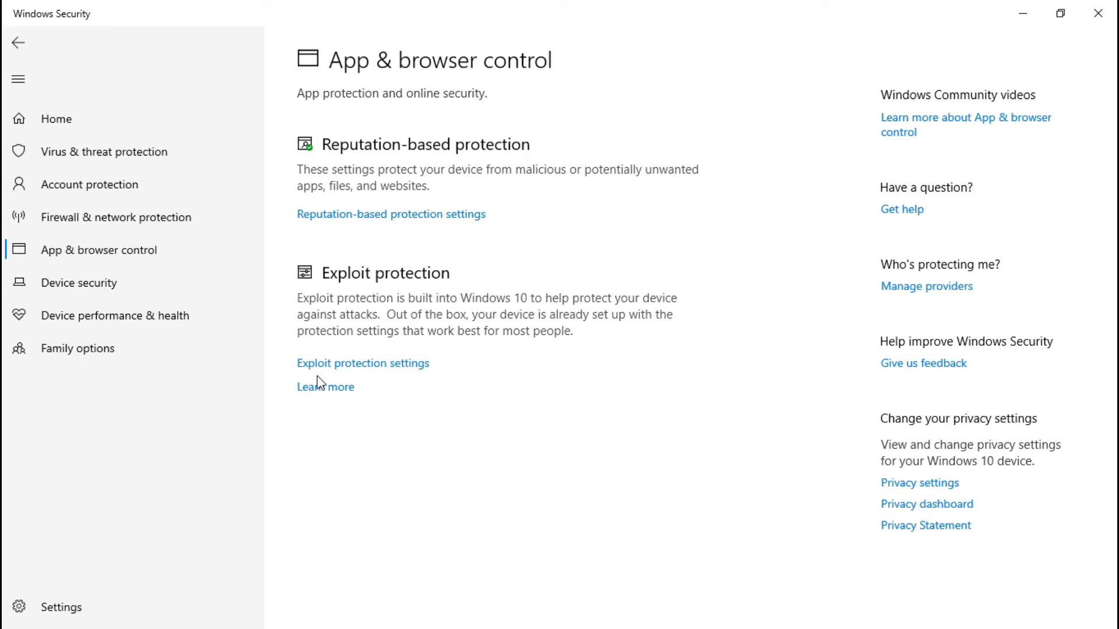
pyautogui.click(437, 220)
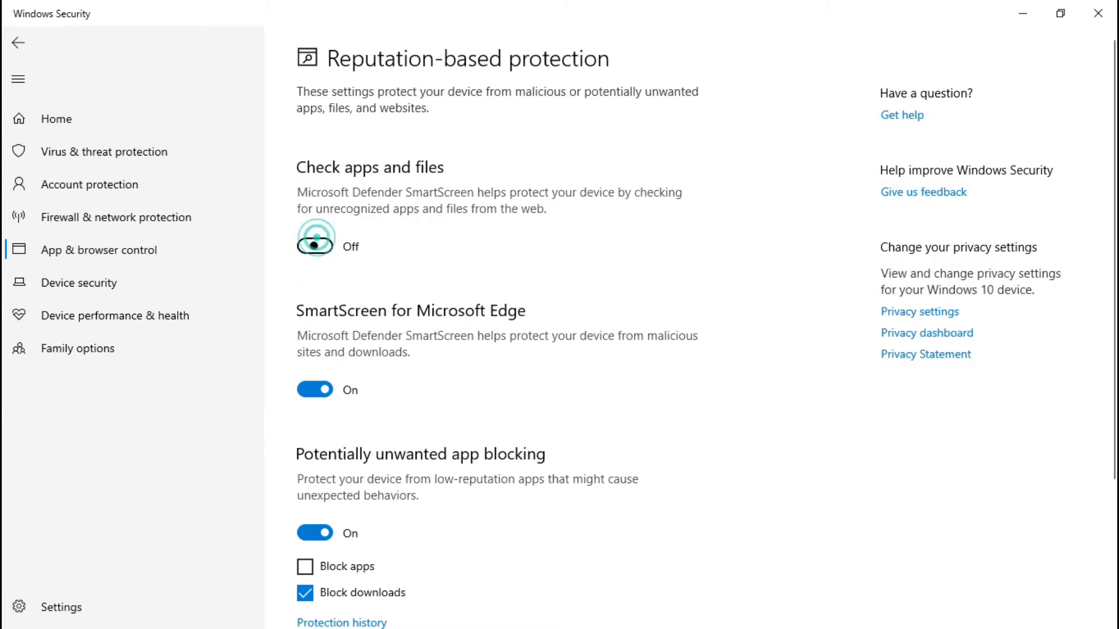
pyautogui.click(316, 400)
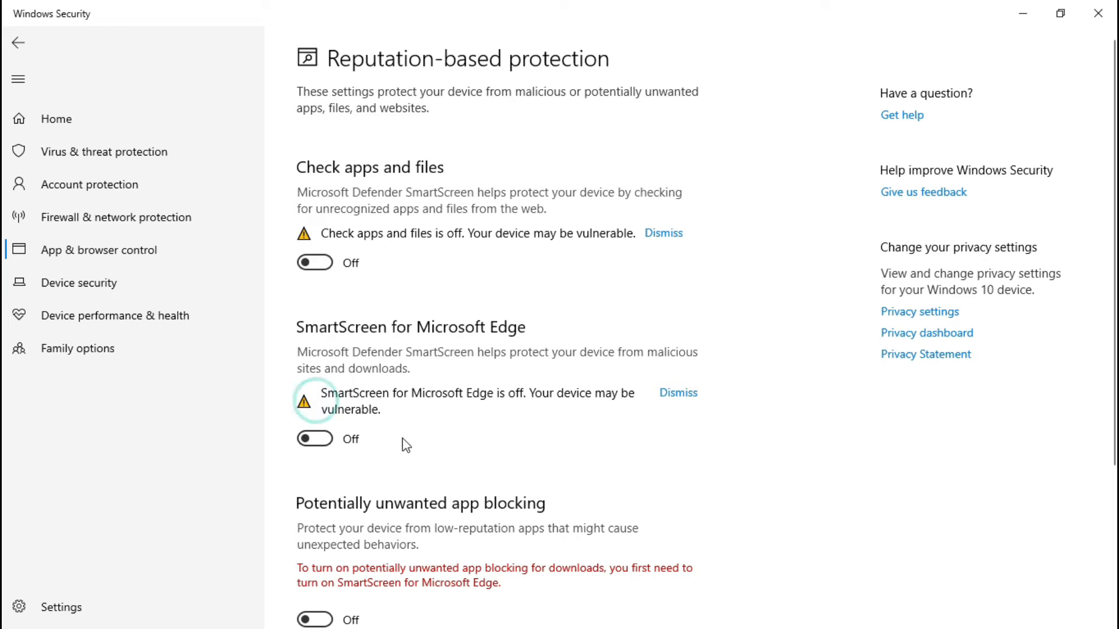
pyautogui.scroll(-4, 1113, 179)
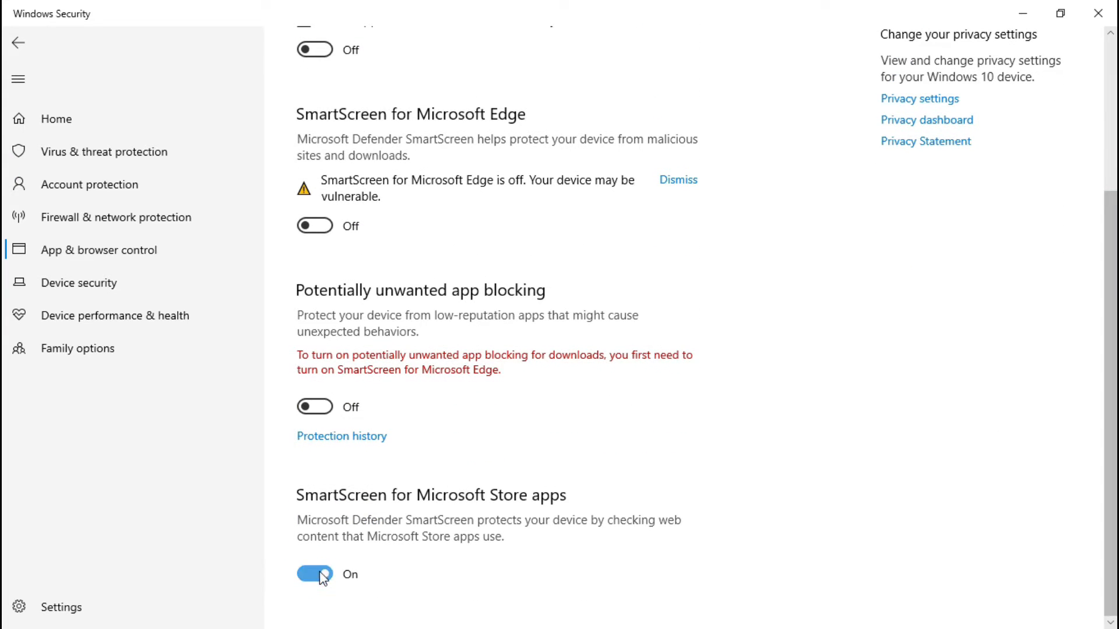
pyautogui.click(316, 575)
# Step: Open privacy settings, turn off all four general privacy options, and close Settings
pyautogui.click(931, 103)
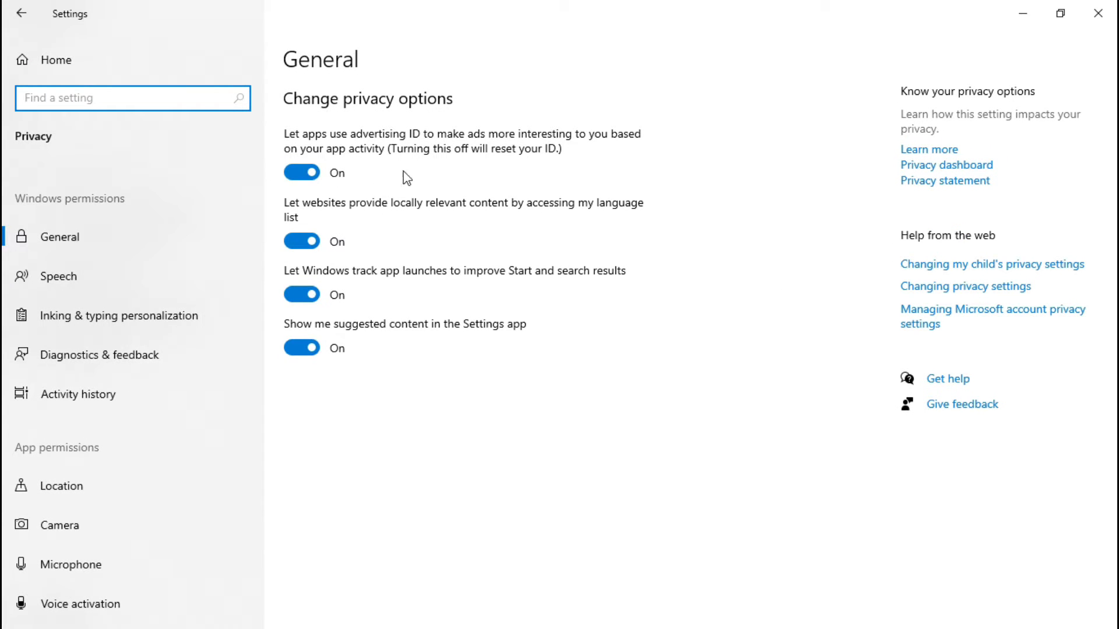
pyautogui.click(301, 172)
pyautogui.click(300, 241)
pyautogui.click(300, 296)
pyautogui.click(301, 347)
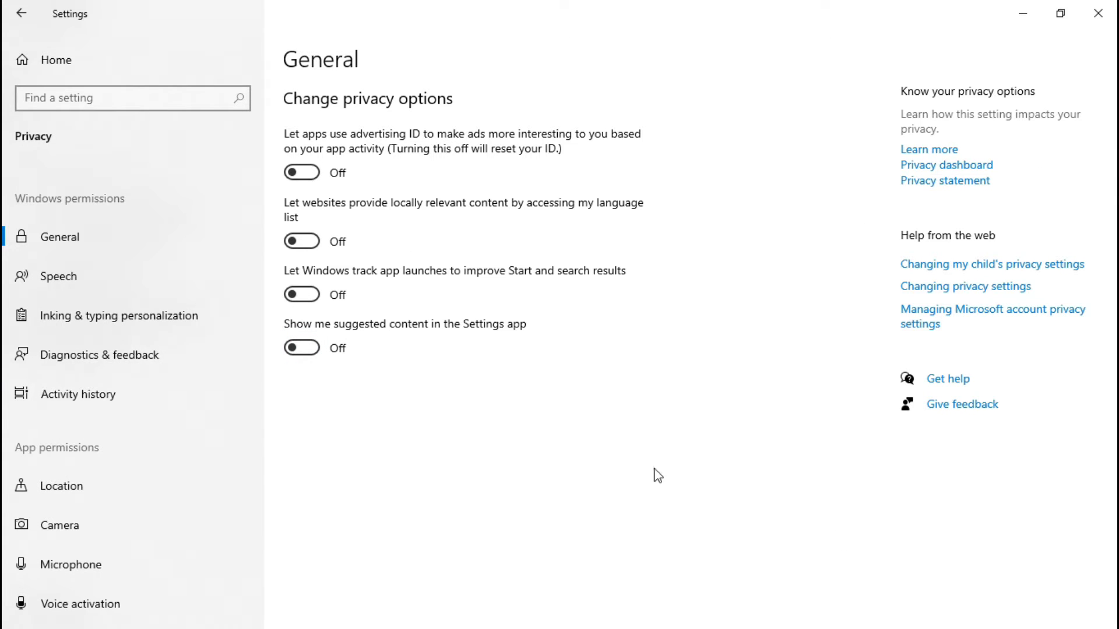
pyautogui.click(1097, 13)
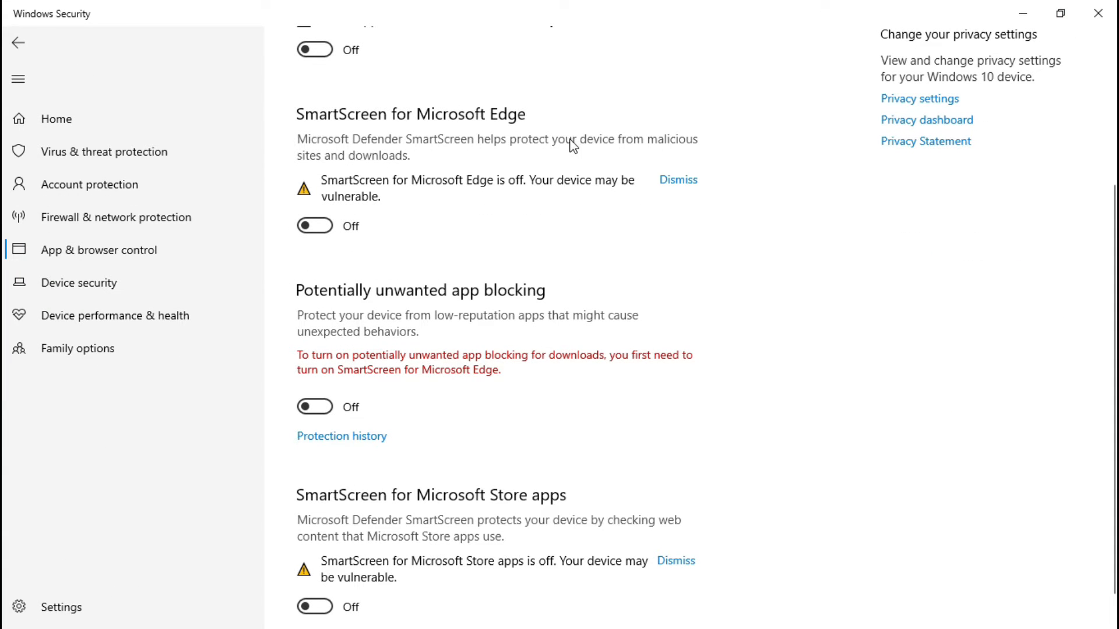
# Step: Close Windows Security, search Start for fire and open Check firewall status to review the firewall state, then close it
pyautogui.scroll(5, 607, 224)
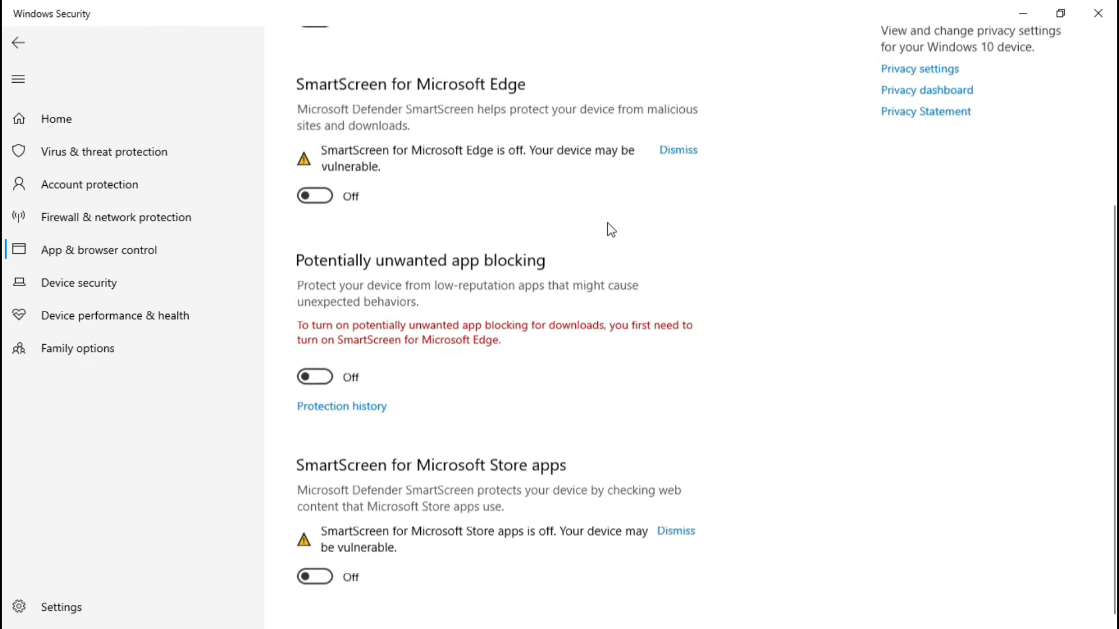
pyautogui.click(1097, 13)
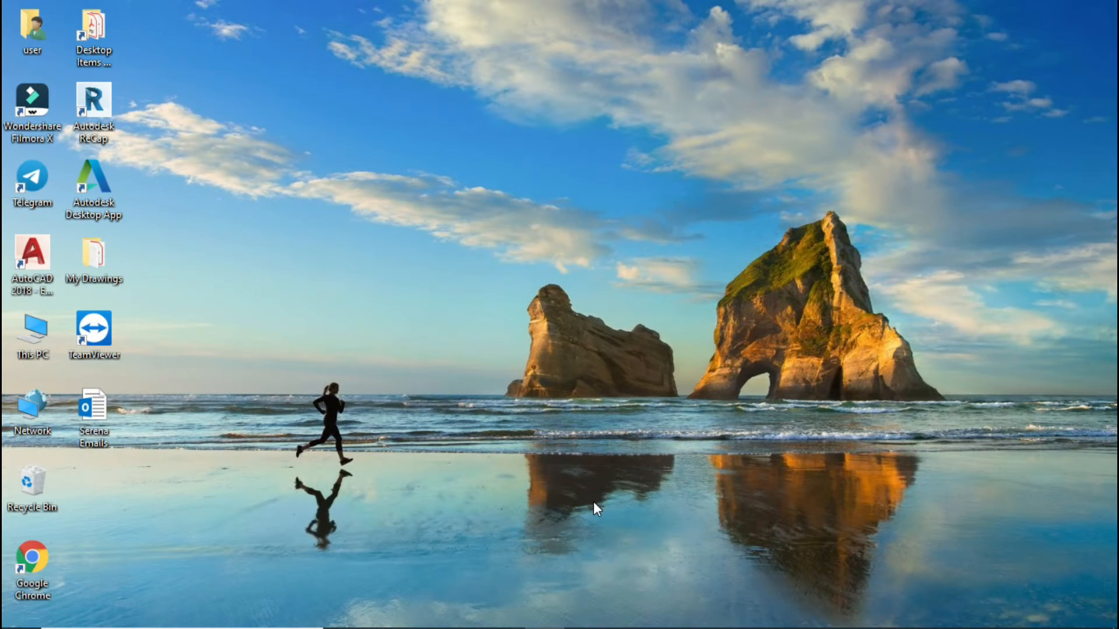
pyautogui.click(82, 610)
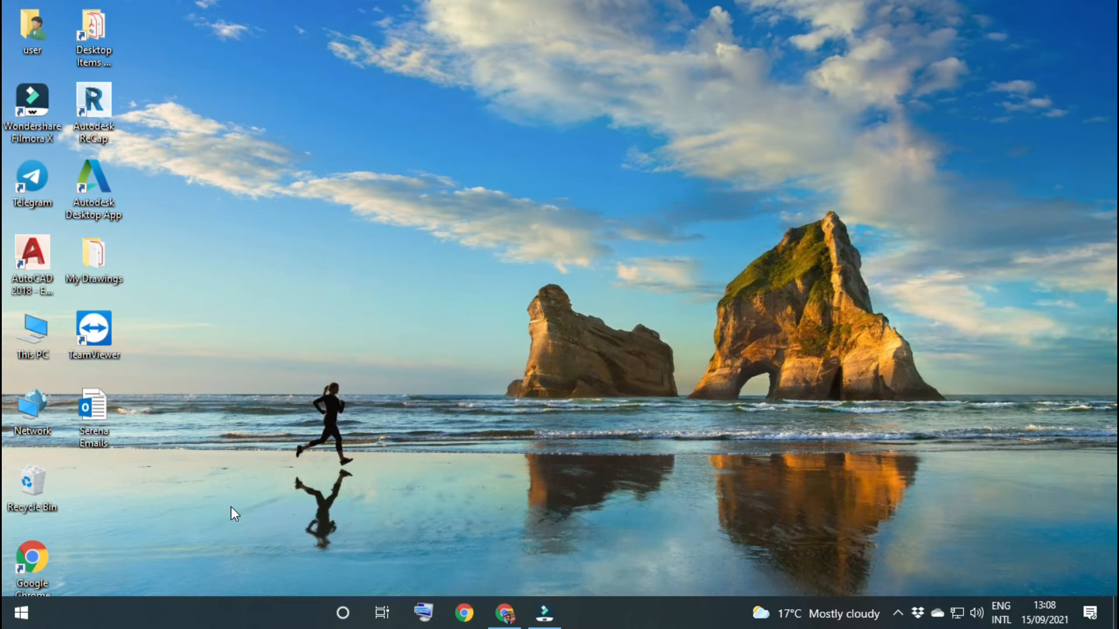
pyautogui.click(24, 619)
pyautogui.click(24, 618)
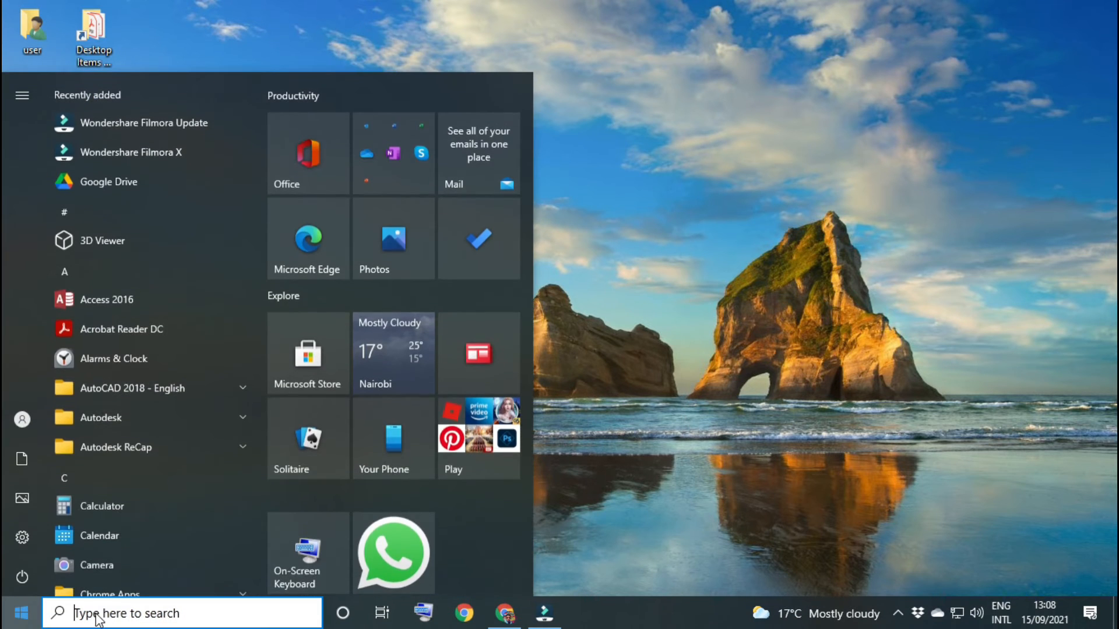
pyautogui.write('fire')
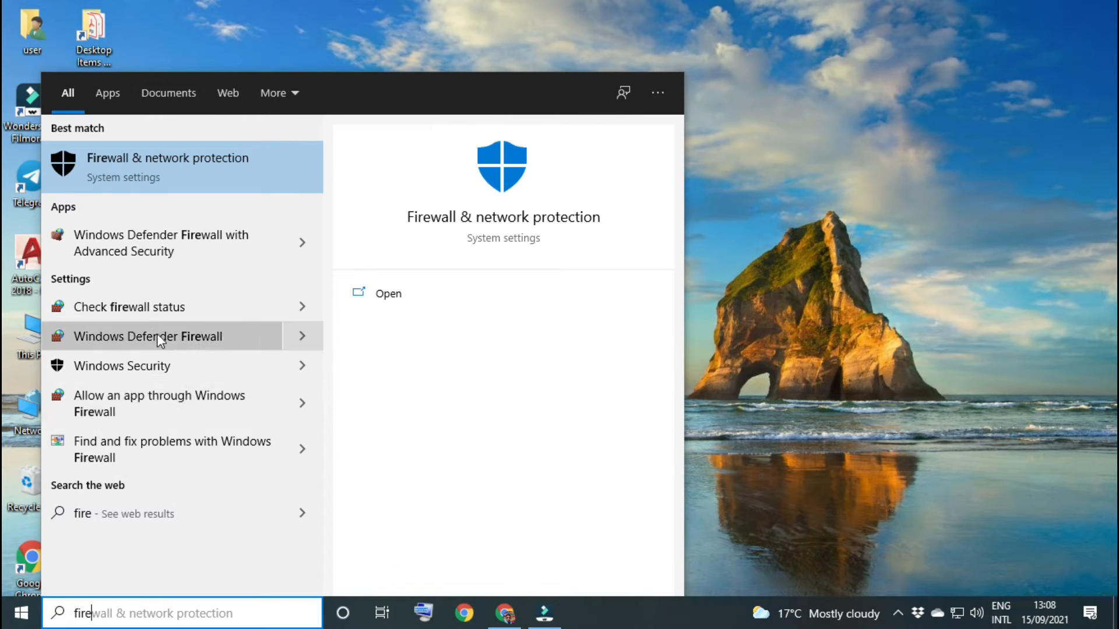
pyautogui.click(157, 310)
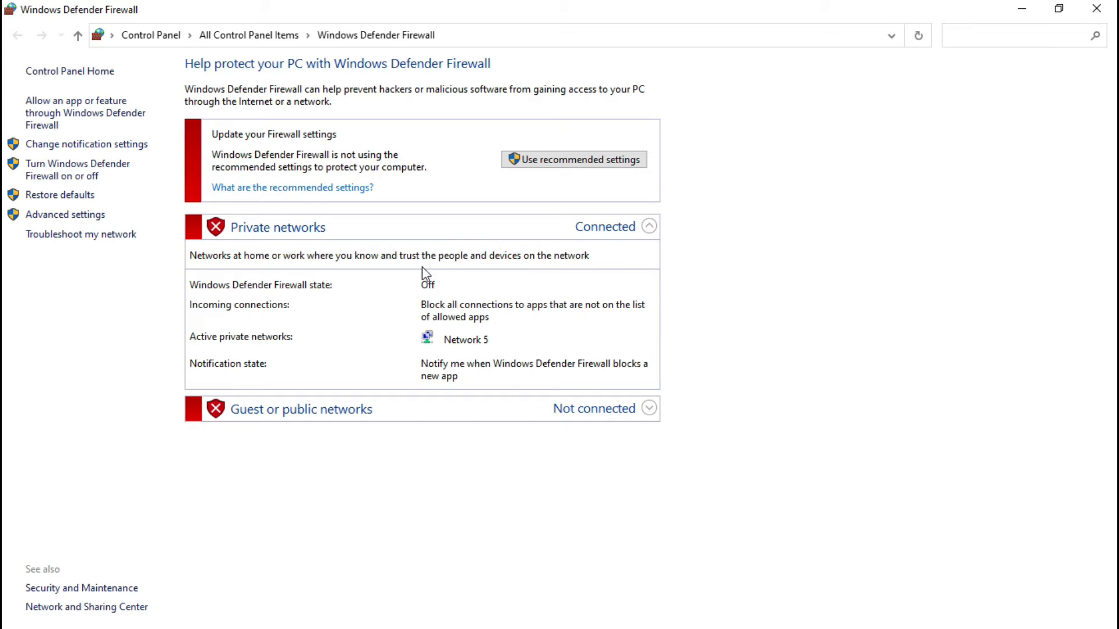
pyautogui.click(1113, 12)
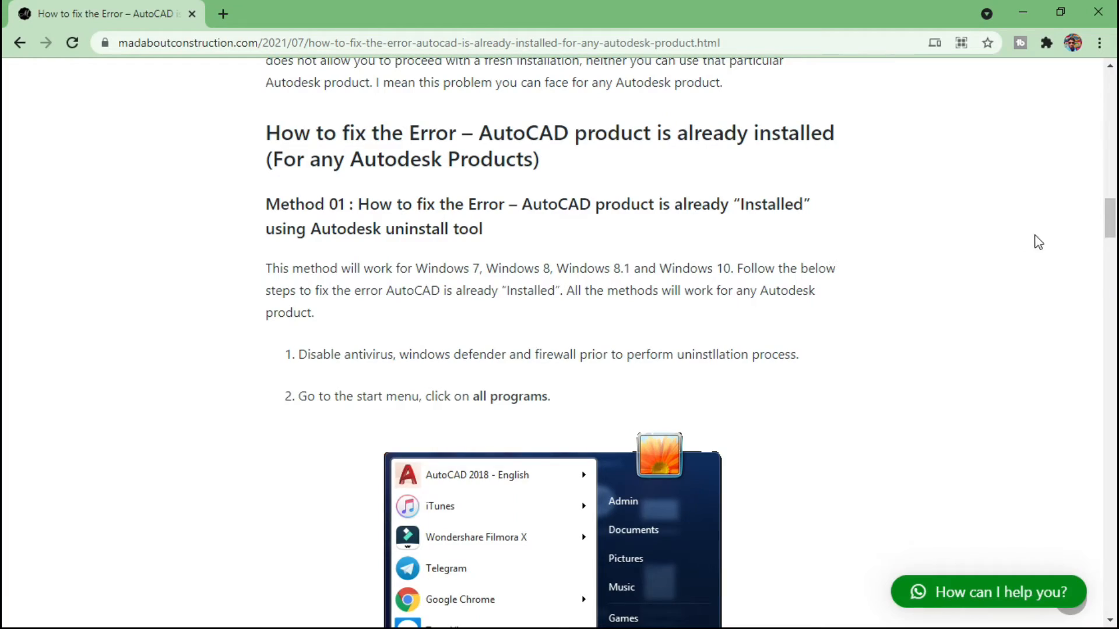
# Step: Open the Autodesk Uninstall Tool from the Start menu, tick Autodesk AutoCAD 2018 with all its components, and close the tool
pyautogui.moveTo(1110, 218)
pyautogui.mouseDown()
pyautogui.moveTo(1109, 206)
pyautogui.moveTo(6, 169)
pyautogui.moveTo(6, 125)
pyautogui.moveTo(1095, 203)
pyautogui.moveTo(1092, 236)
pyautogui.moveTo(1095, 226)
pyautogui.mouseUp()
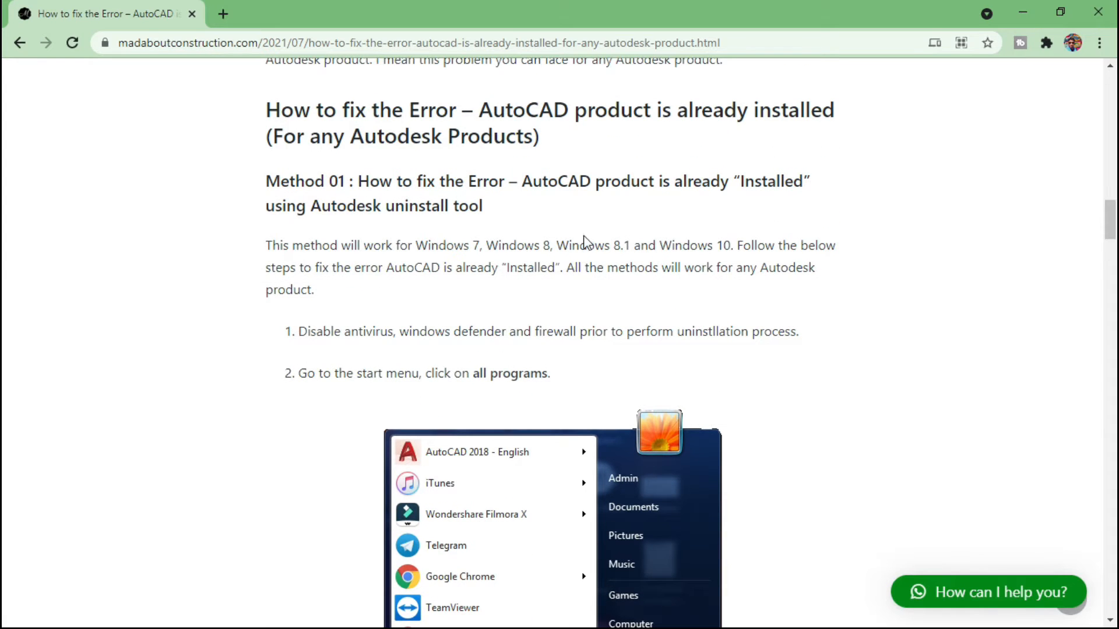
pyautogui.click(1022, 12)
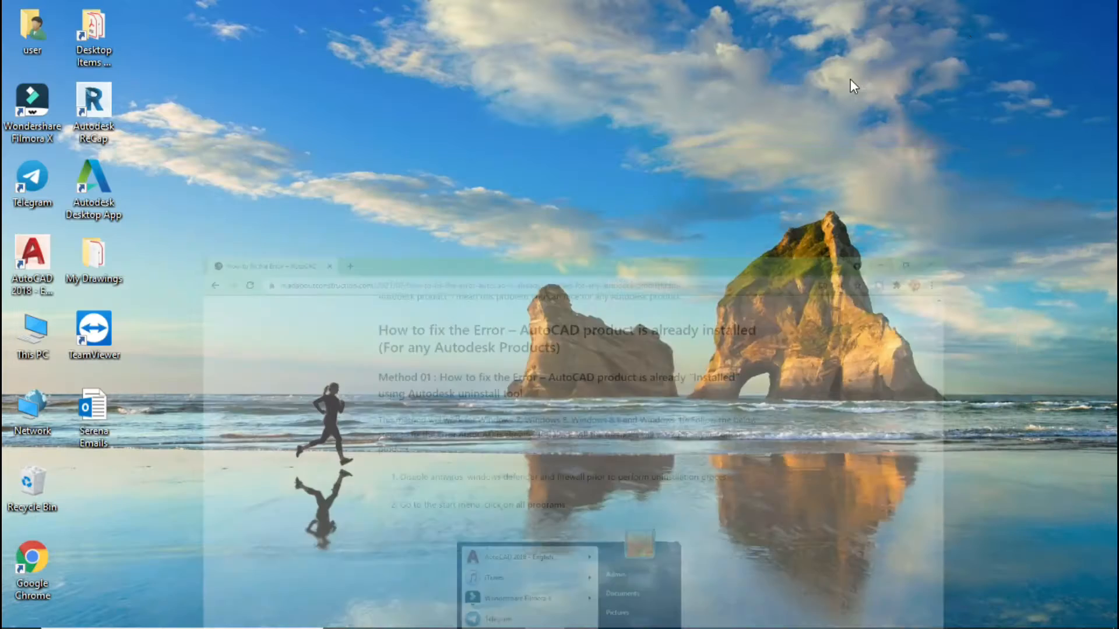
pyautogui.click(22, 612)
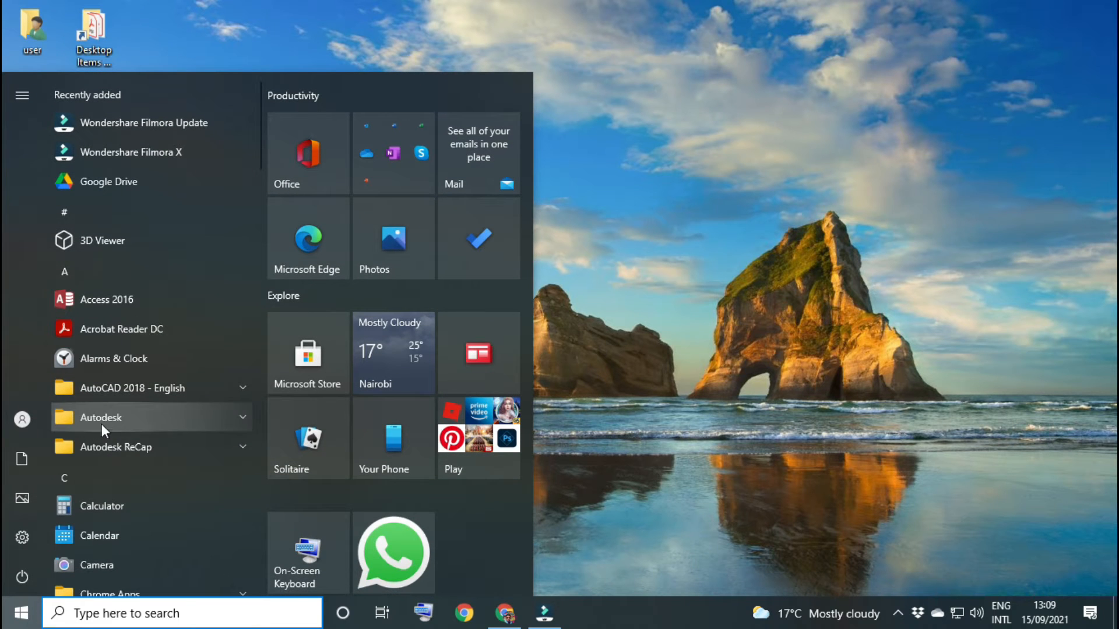
pyautogui.click(158, 419)
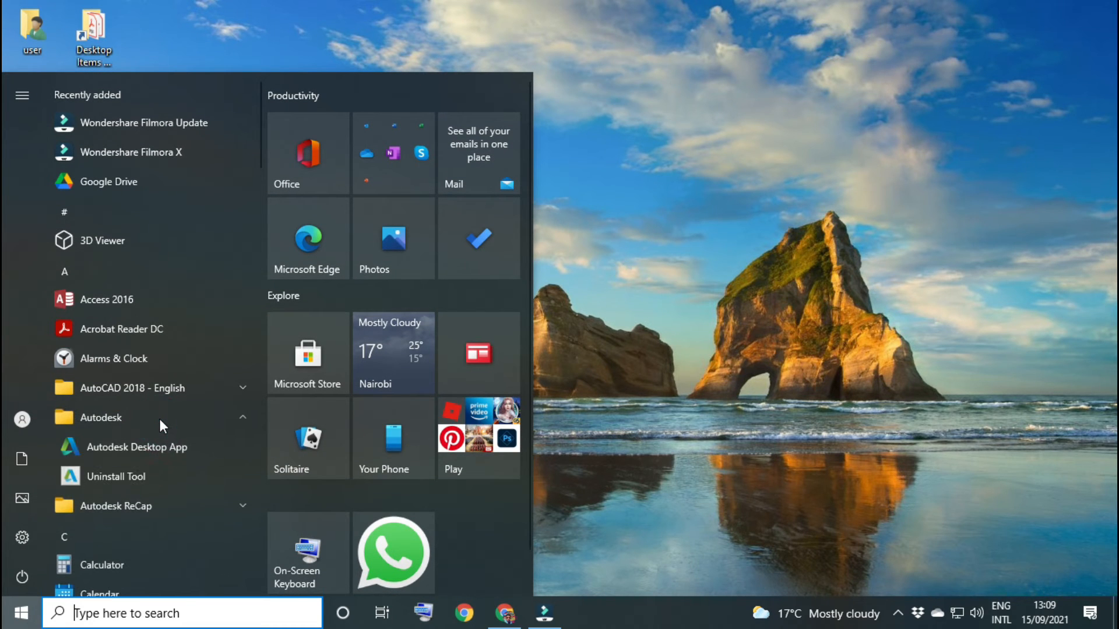
pyautogui.click(132, 477)
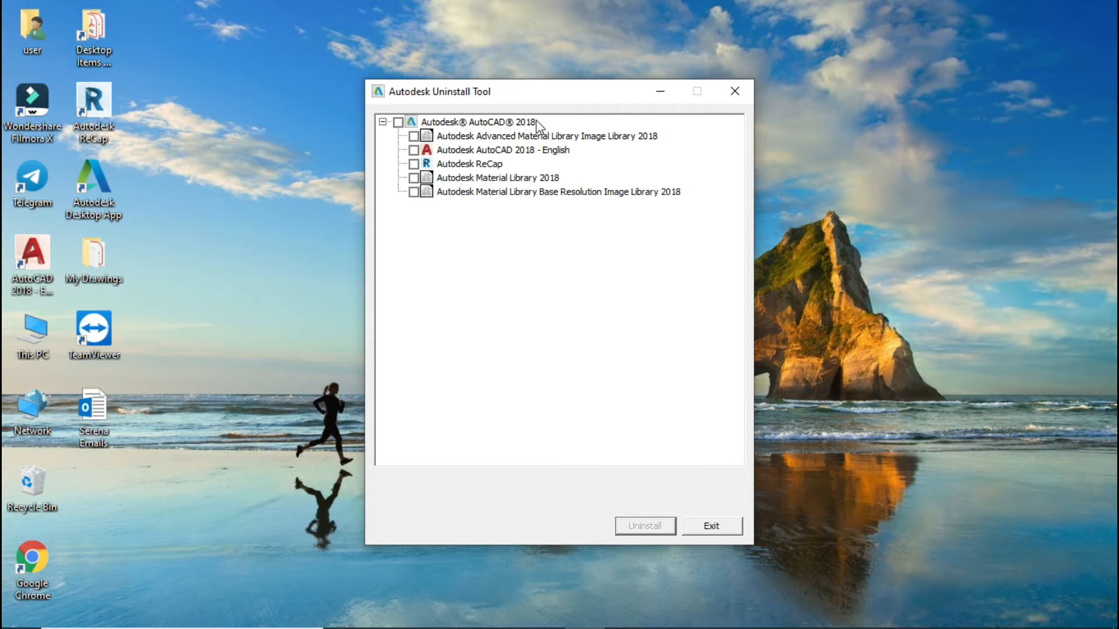
pyautogui.click(398, 123)
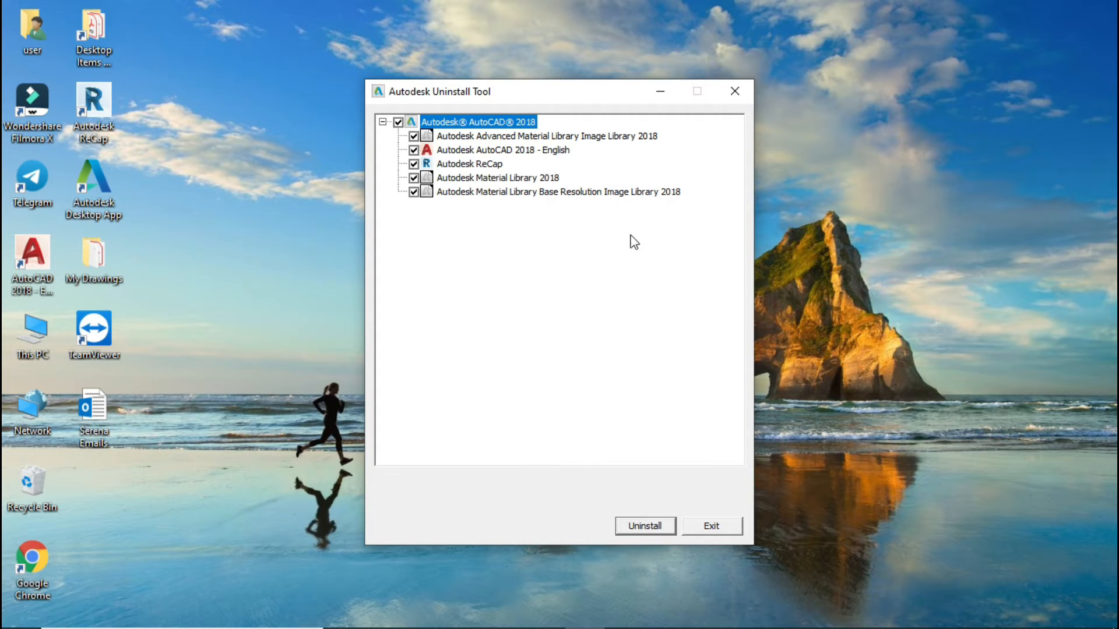
pyautogui.click(734, 92)
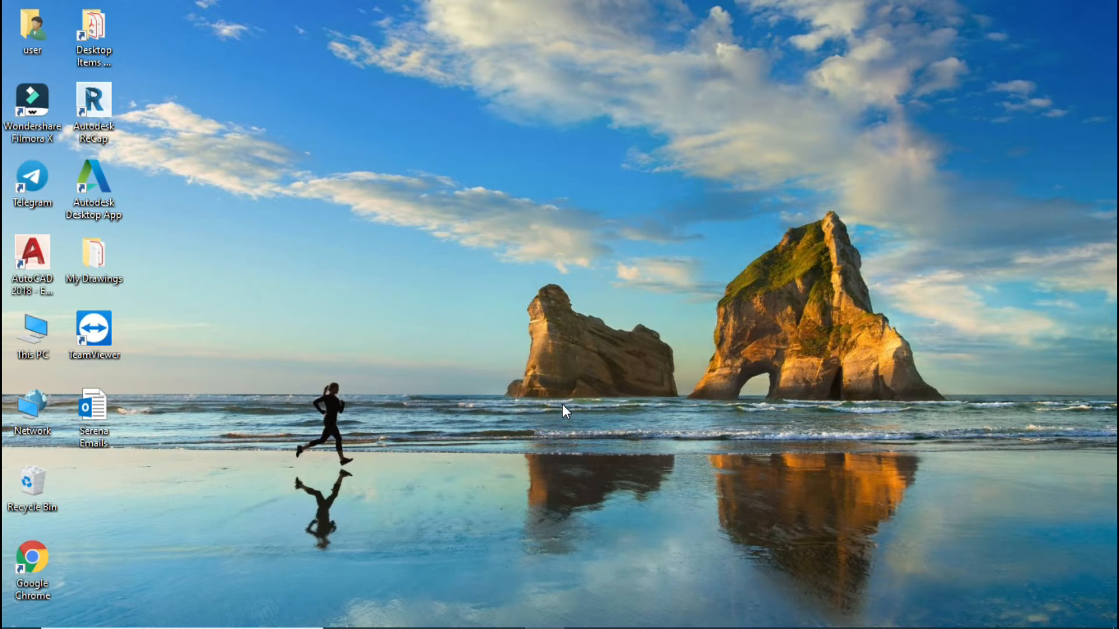
# Step: Search Start for Control Panel and open Programs and Features
pyautogui.moveTo(44, 609)
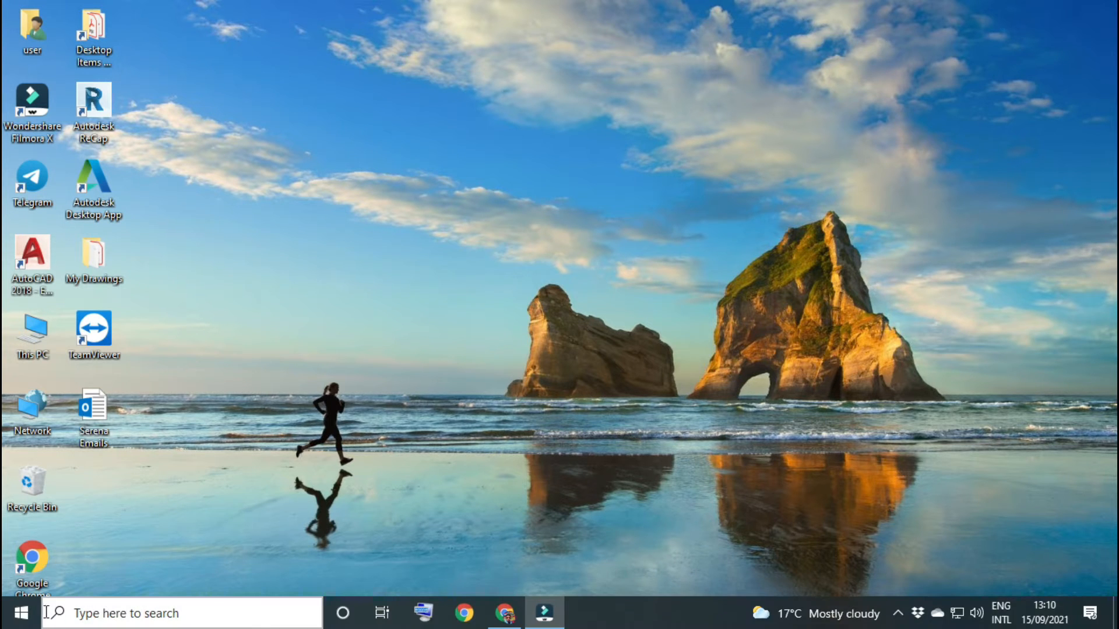
pyautogui.press('super')
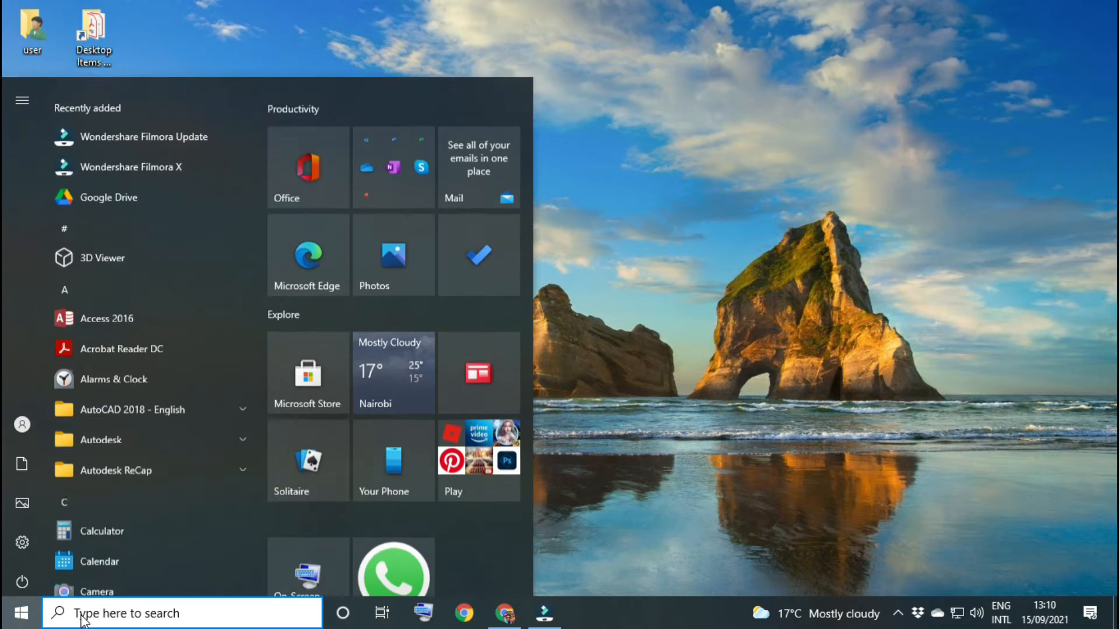
pyautogui.write('contr')
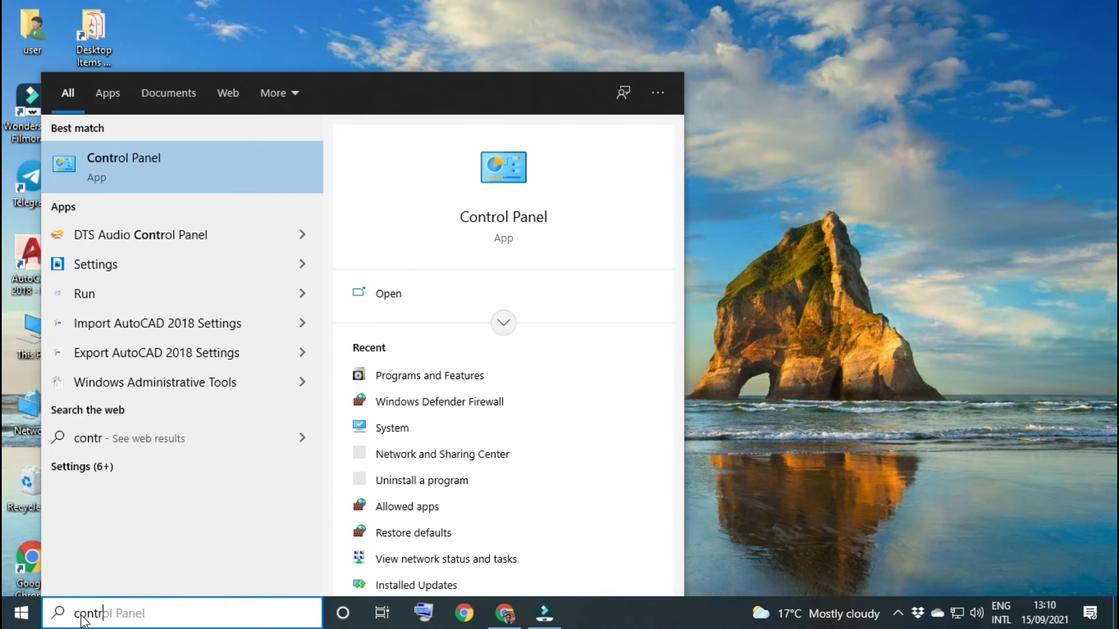
pyautogui.click(212, 157)
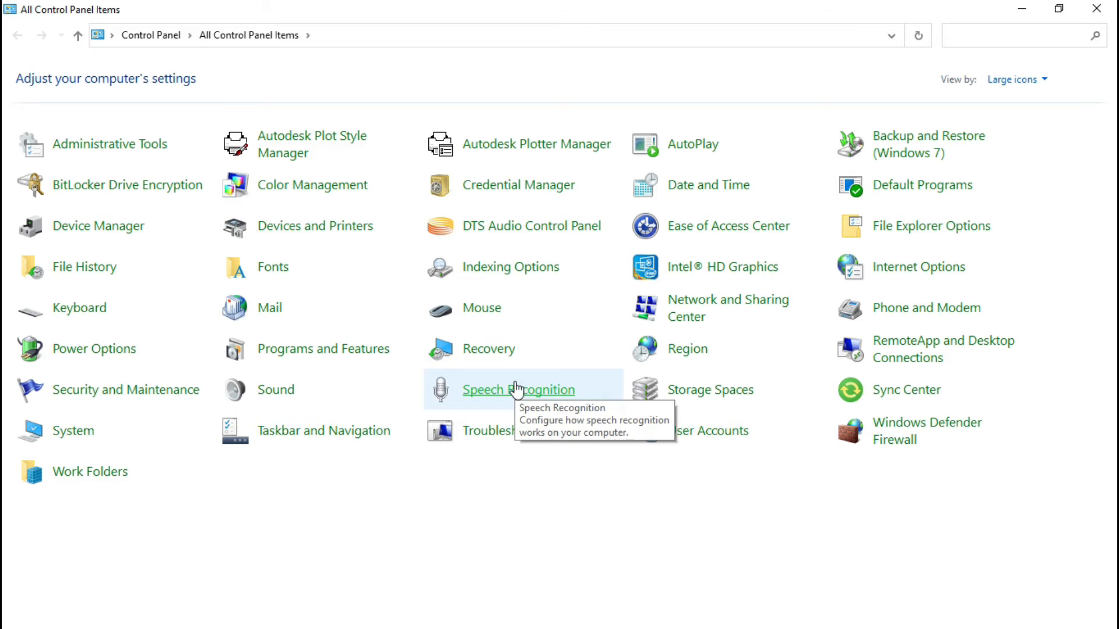
pyautogui.click(346, 350)
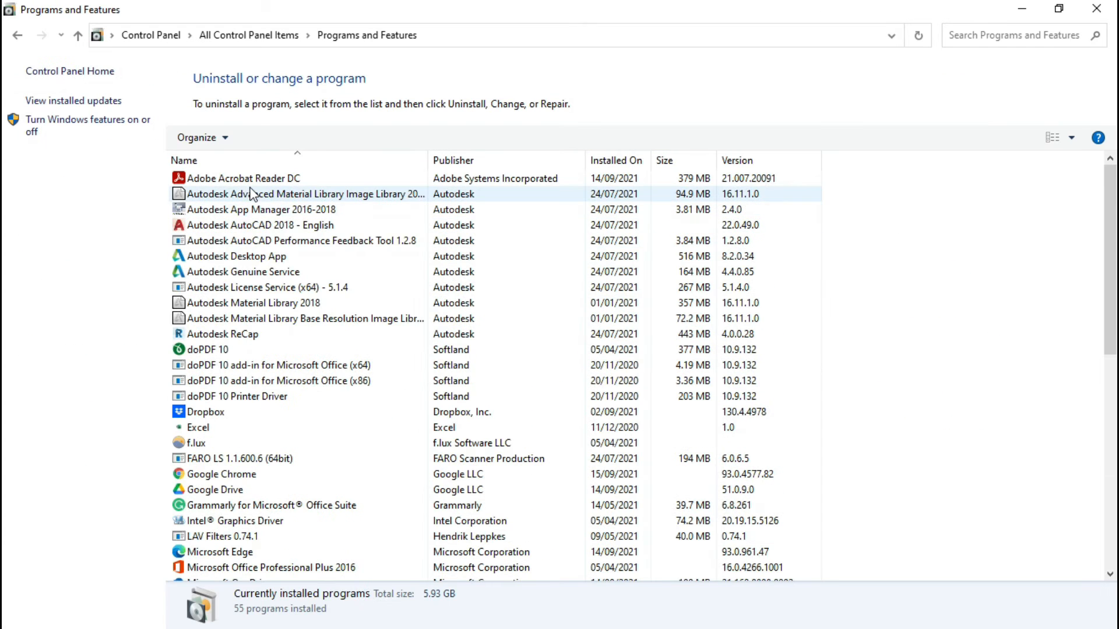
# Step: Select the Autodesk AutoCAD 2018, Autodesk Genuine Service and Autodesk License Service entries in Programs and Features in turn
pyautogui.click(217, 226)
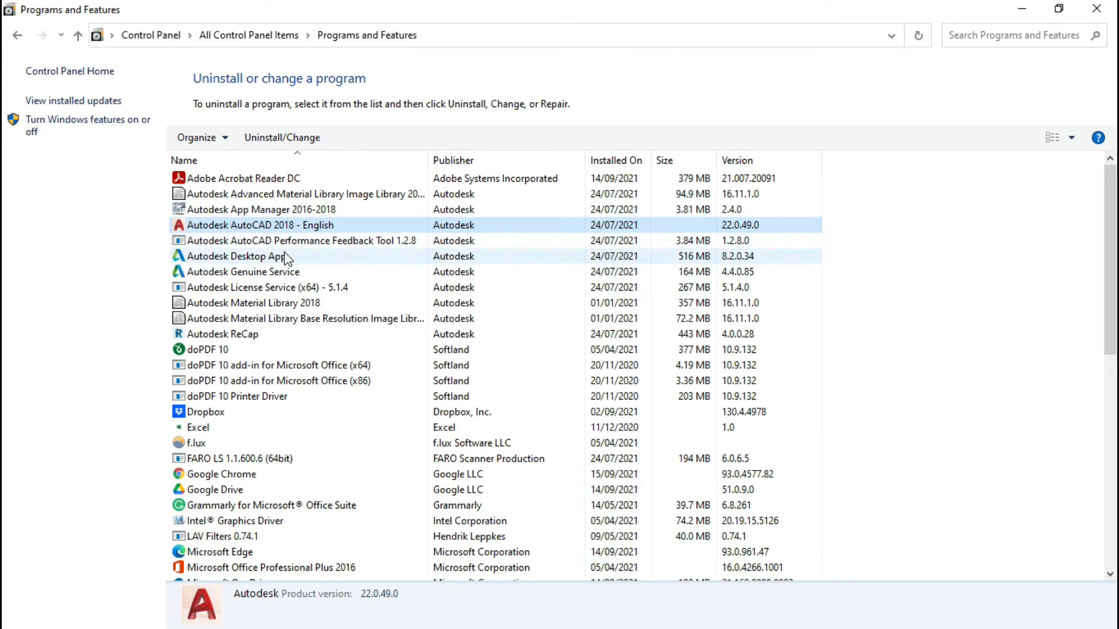
pyautogui.click(241, 273)
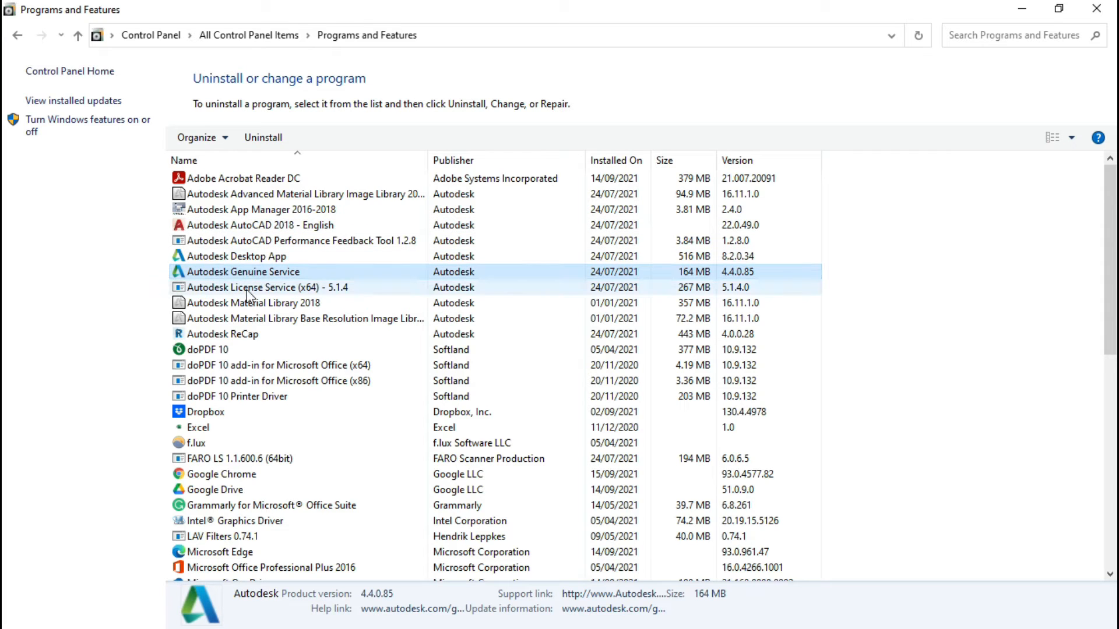
pyautogui.click(290, 287)
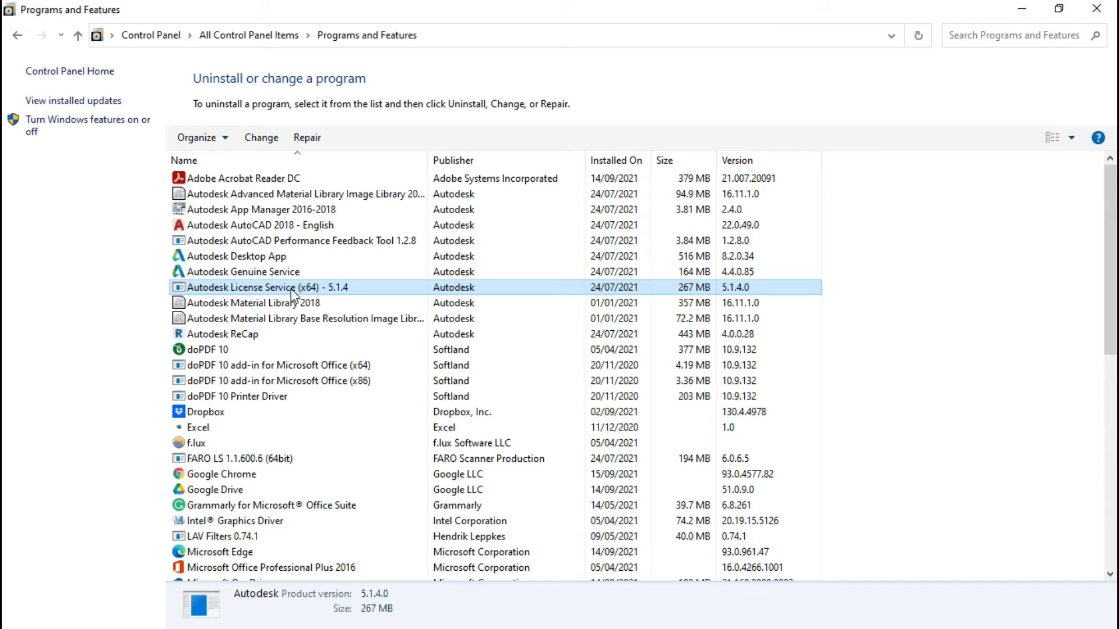
# Step: Try to change Autodesk License Service (x64) - 5.1.4, then close Programs and Features
pyautogui.rightClick(261, 284)
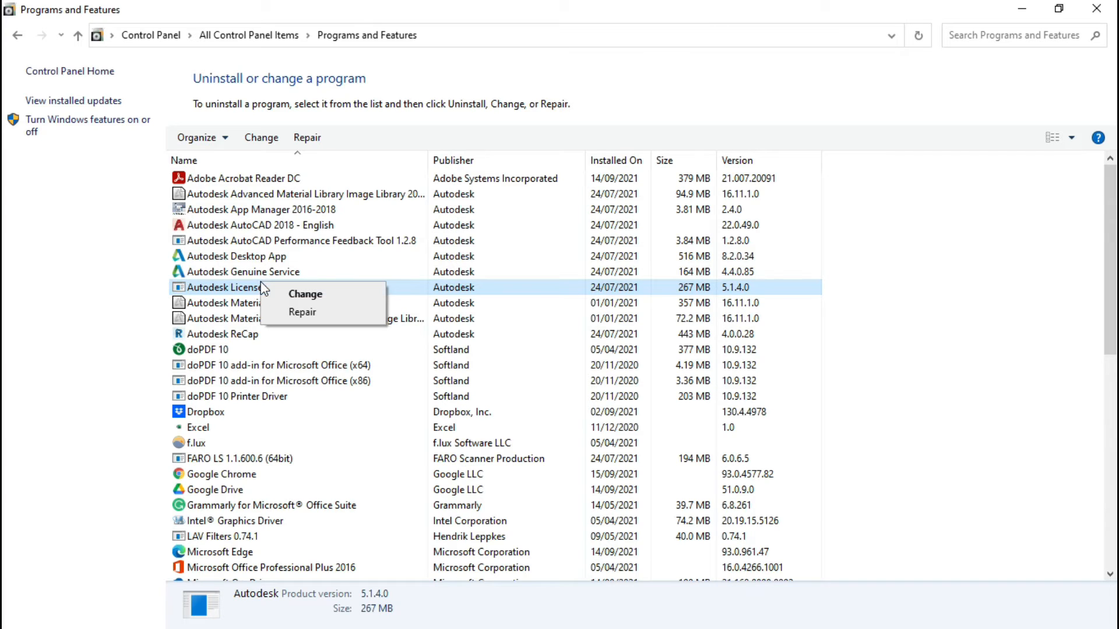
pyautogui.click(300, 295)
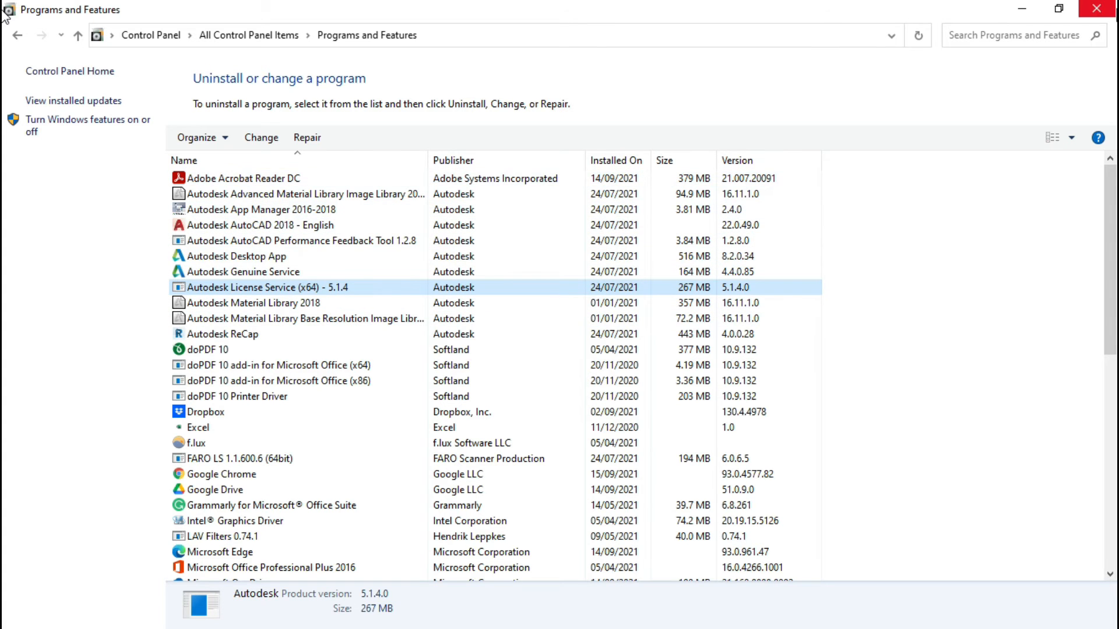
pyautogui.click(1098, 11)
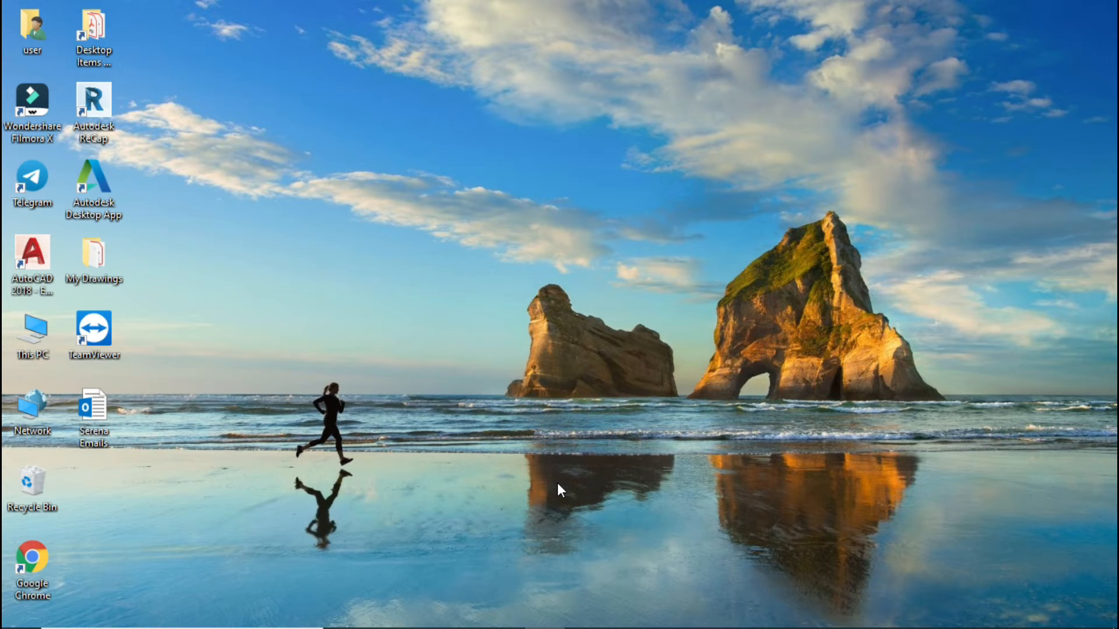
# Step: On the tutorial web page, follow the Revo Uninstaller free version link and save revosetup to the Downloads folder
pyautogui.moveTo(424, 626)
pyautogui.click(506, 612)
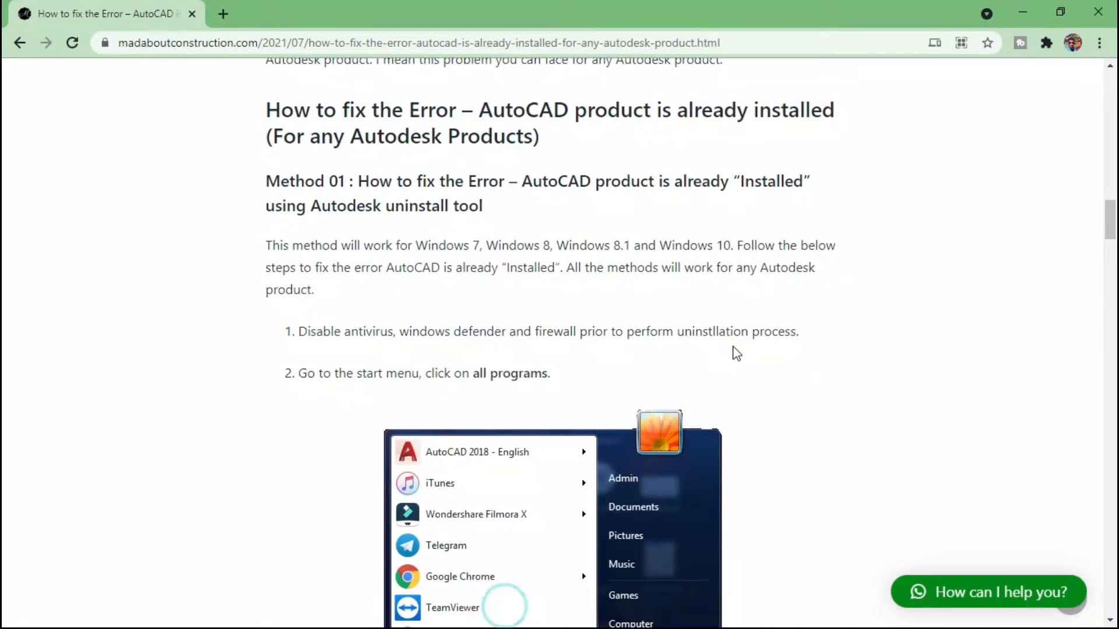
pyautogui.moveTo(1110, 221); pyautogui.dragTo(1074, 396)
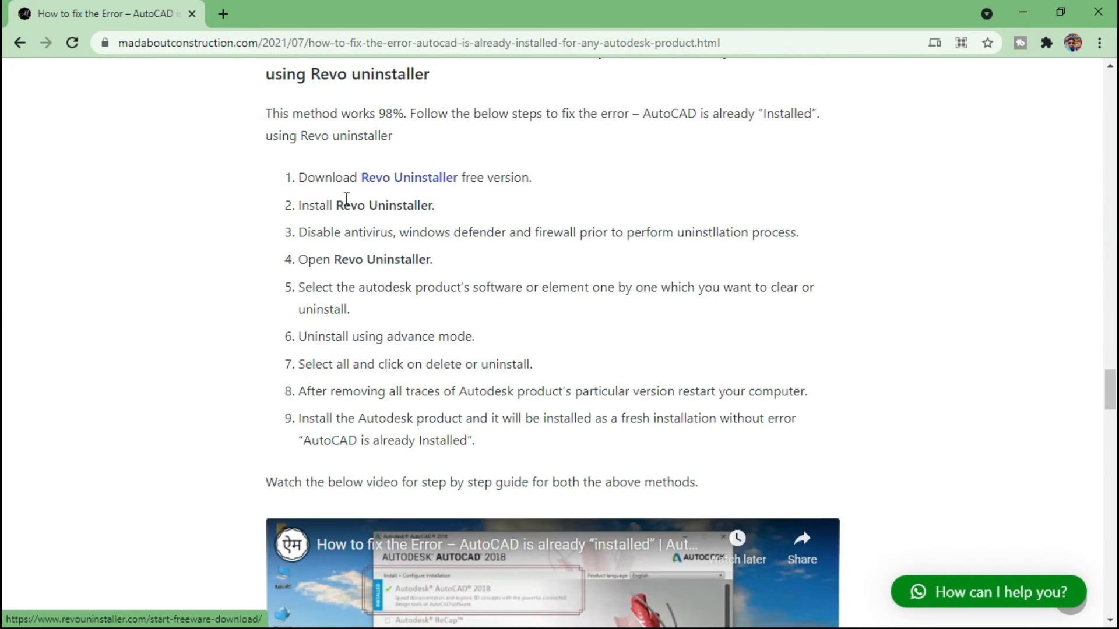
pyautogui.click(425, 519)
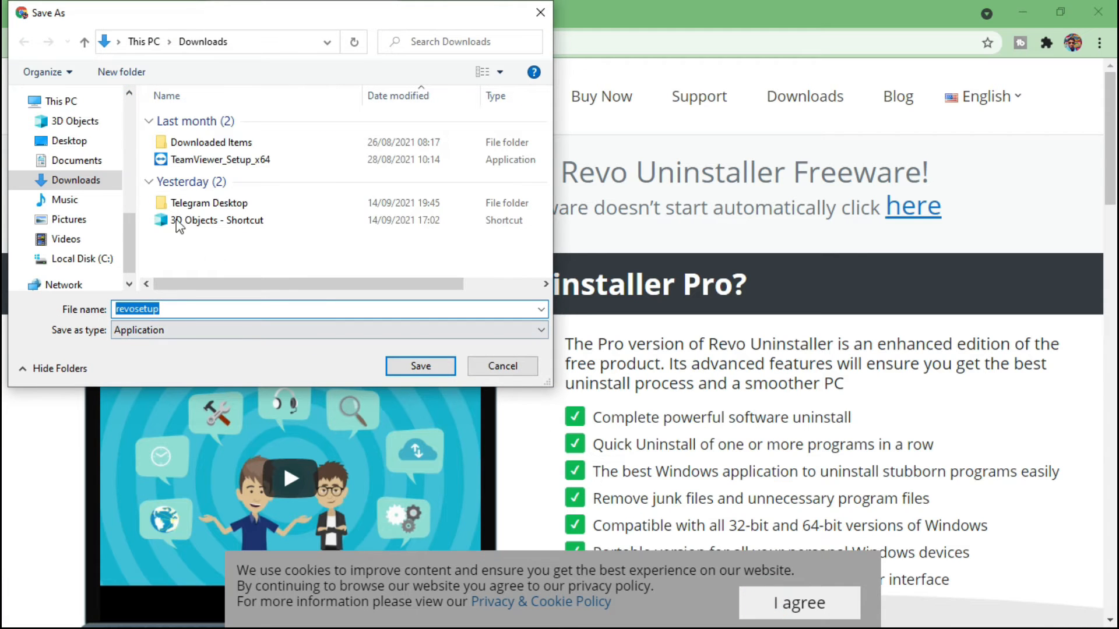
pyautogui.moveTo(134, 241); pyautogui.dragTo(133, 125)
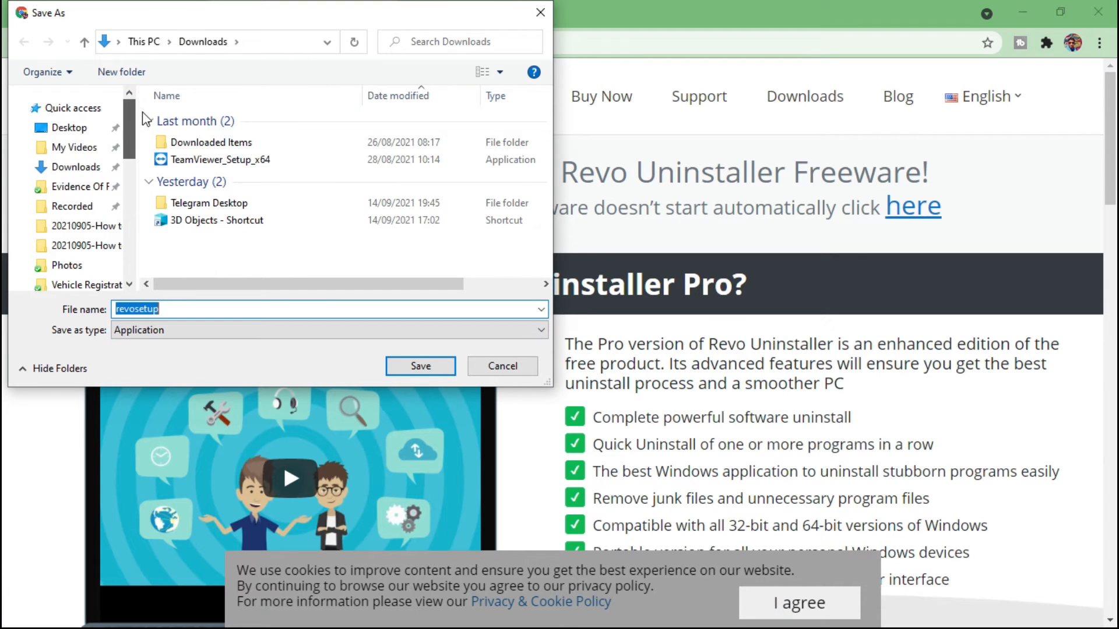
pyautogui.click(81, 168)
pyautogui.click(410, 363)
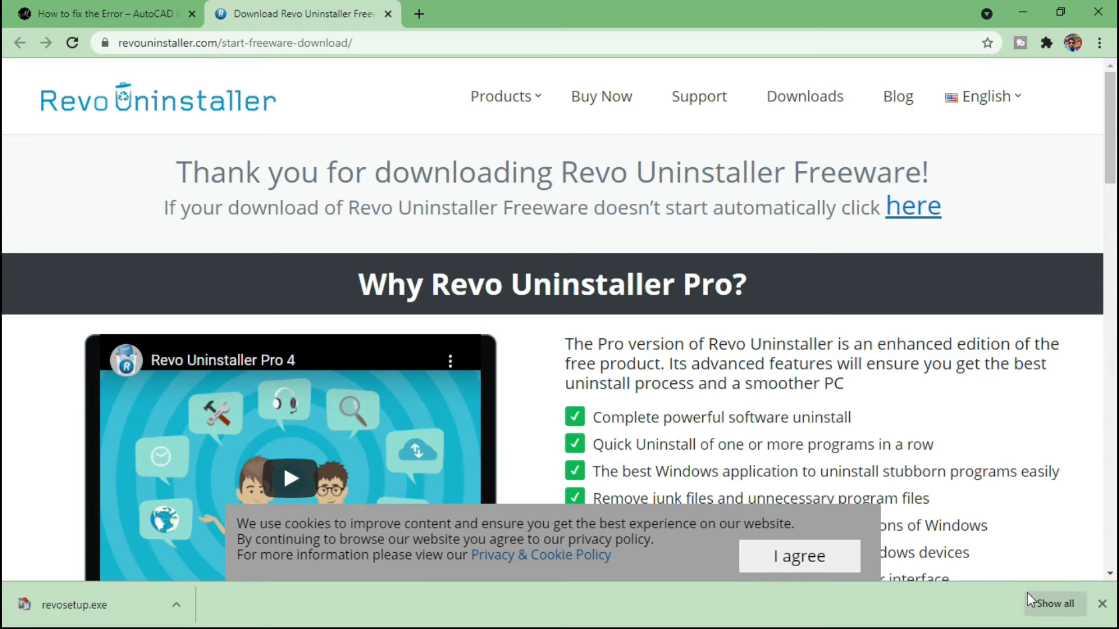
# Step: Show the downloaded revosetup file in its folder and run it as administrator
pyautogui.rightClick(121, 603)
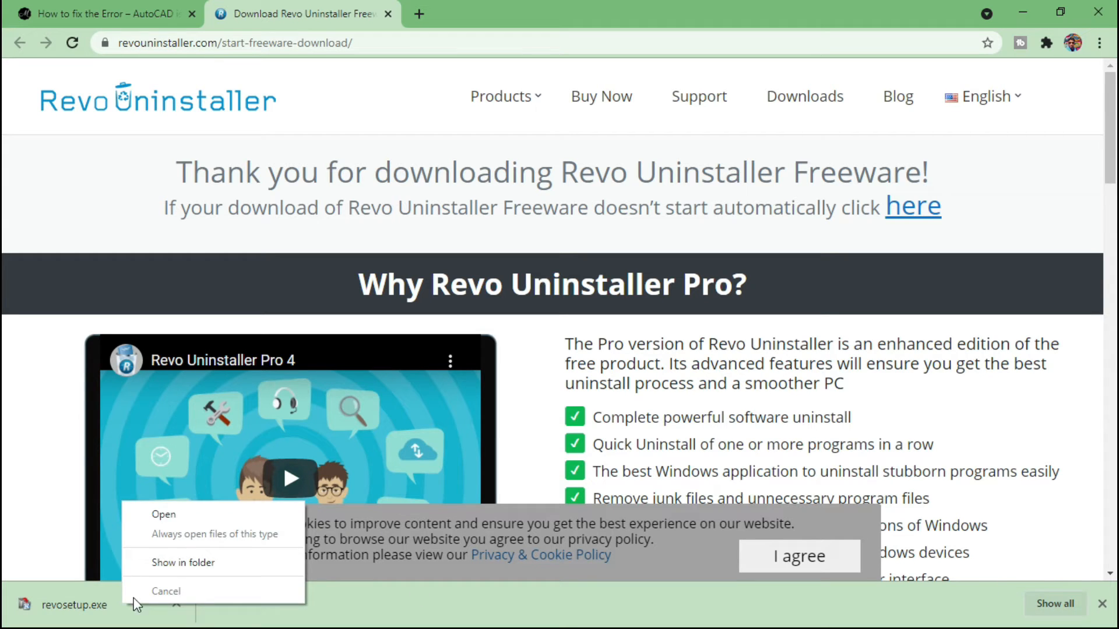
pyautogui.click(169, 564)
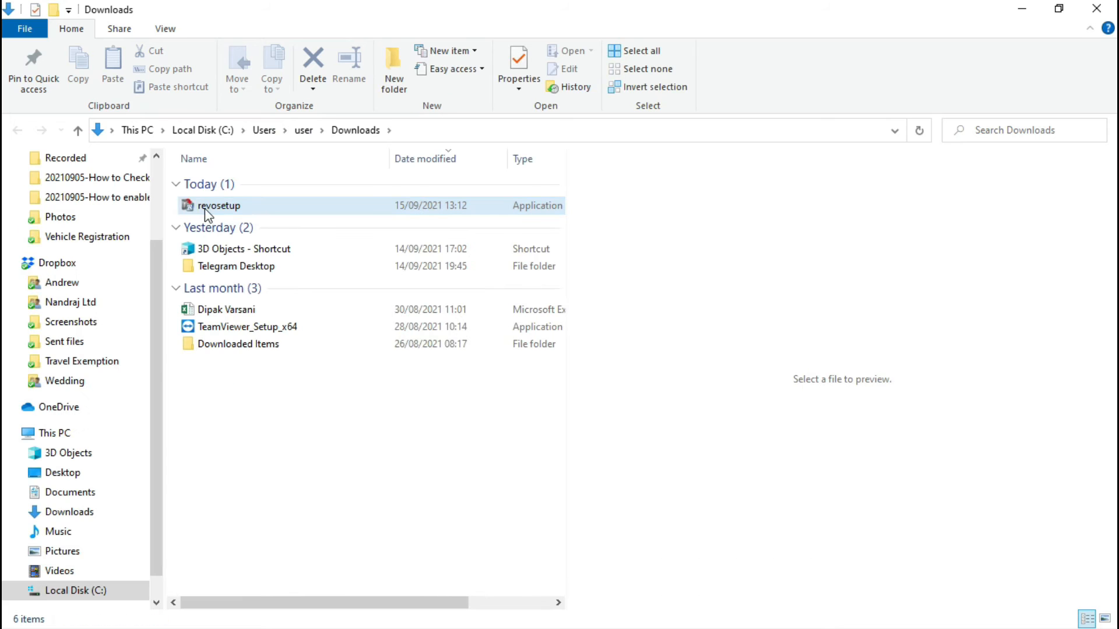
pyautogui.rightClick(222, 207)
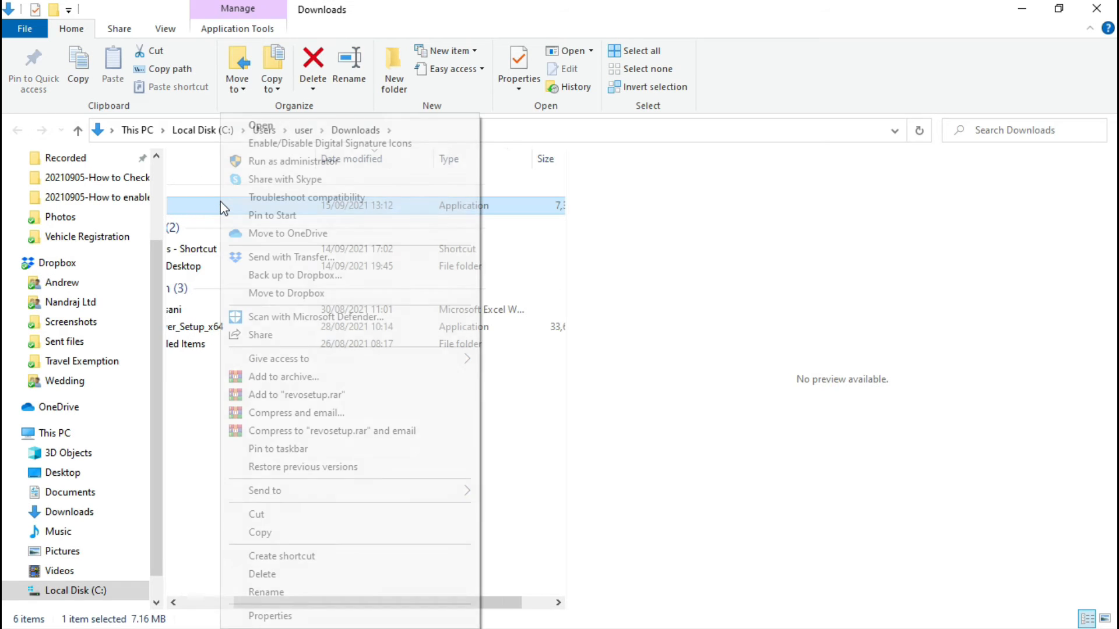
pyautogui.click(267, 162)
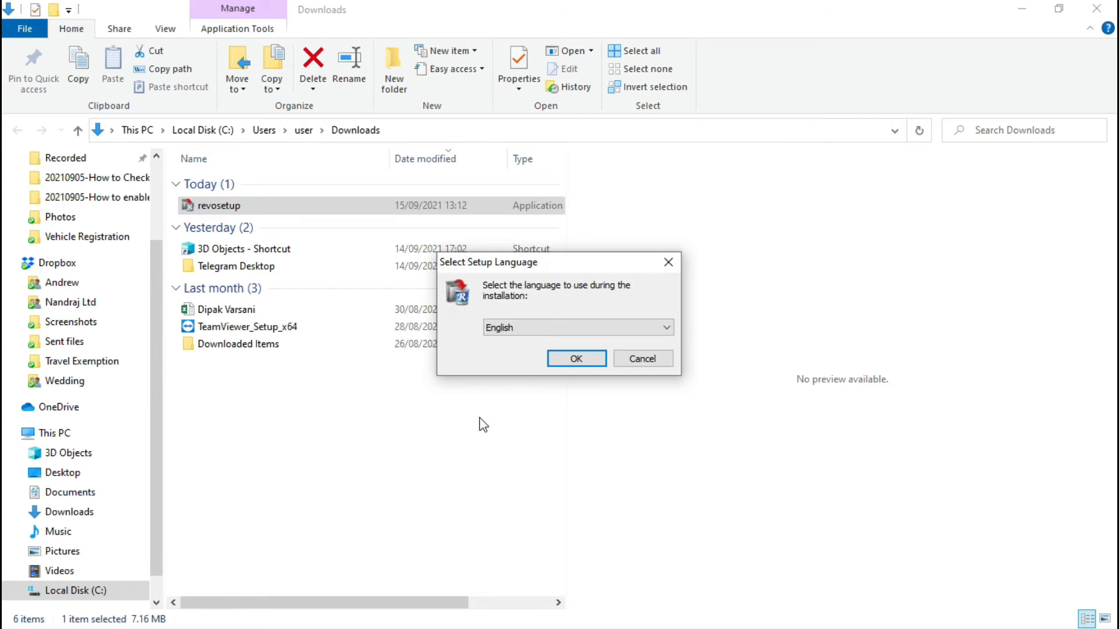
# Step: Install Revo Uninstaller in English, accepting the license agreement and keeping the desktop shortcut option
pyautogui.click(573, 359)
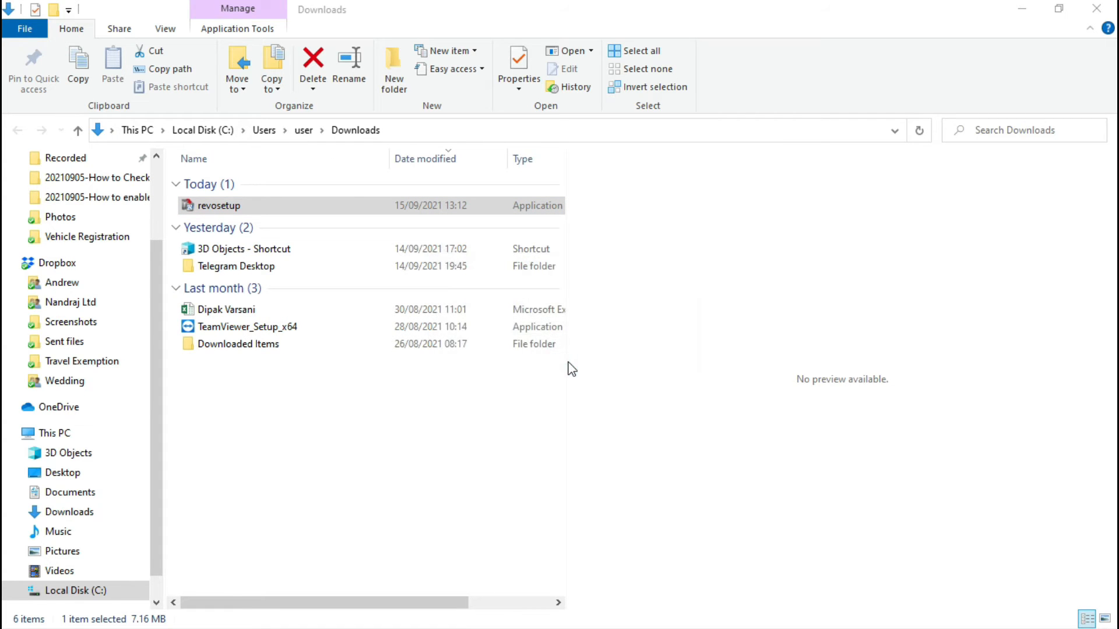
pyautogui.click(469, 403)
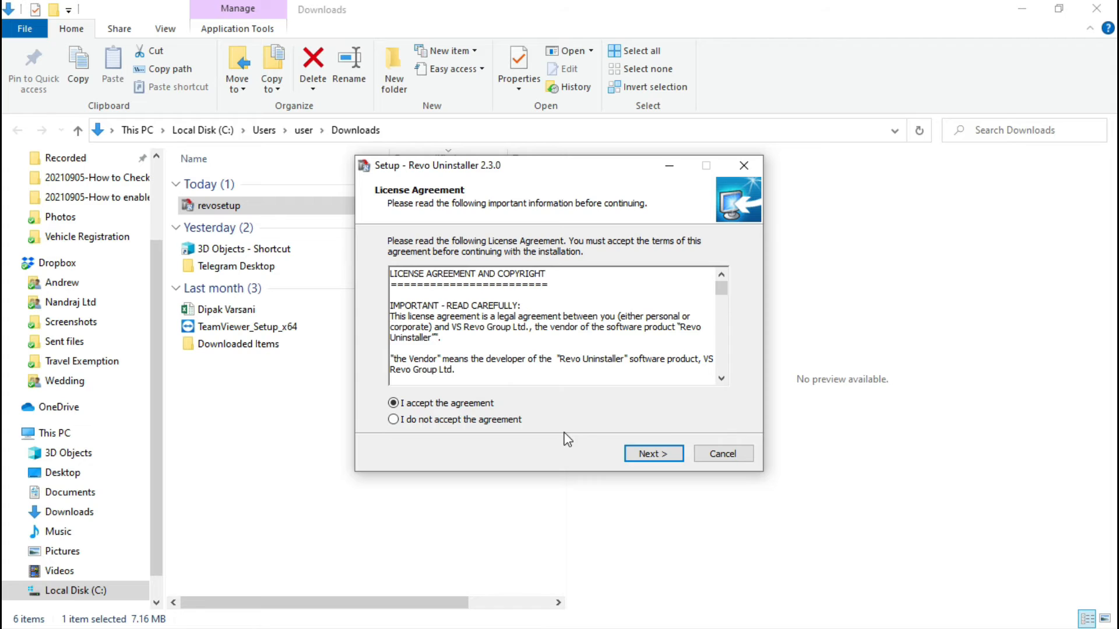
pyautogui.click(645, 455)
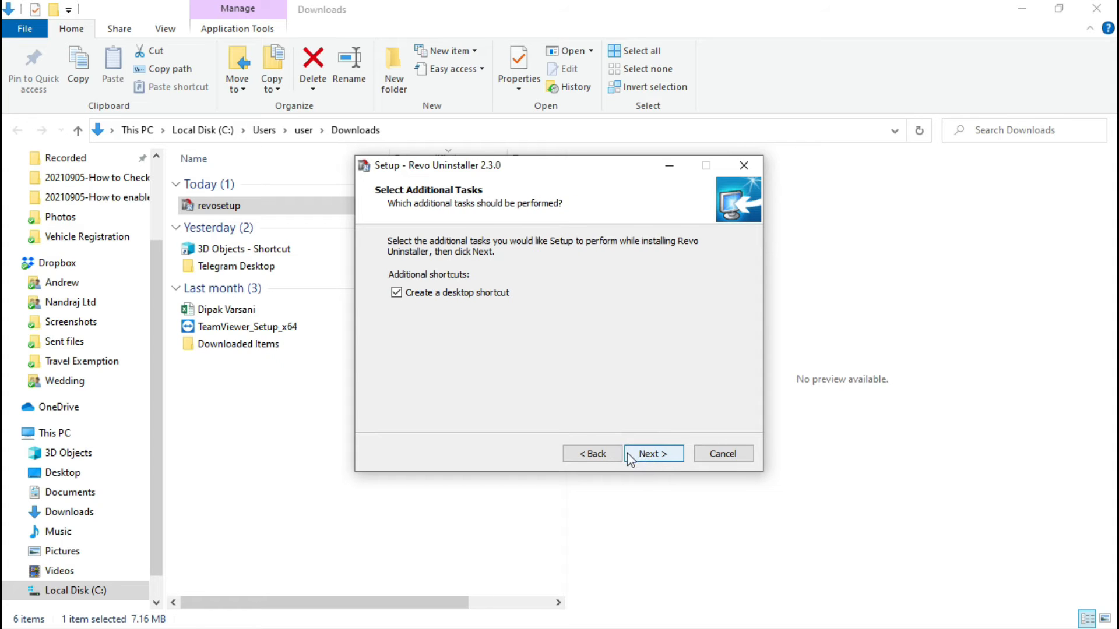
pyautogui.click(655, 453)
pyautogui.click(655, 454)
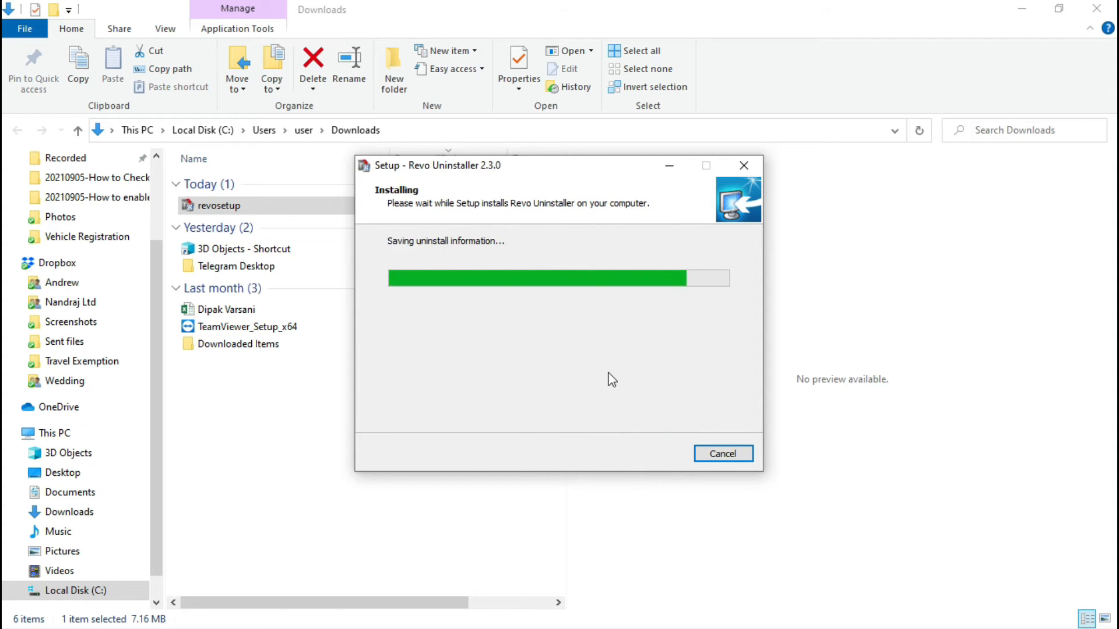
pyautogui.click(647, 454)
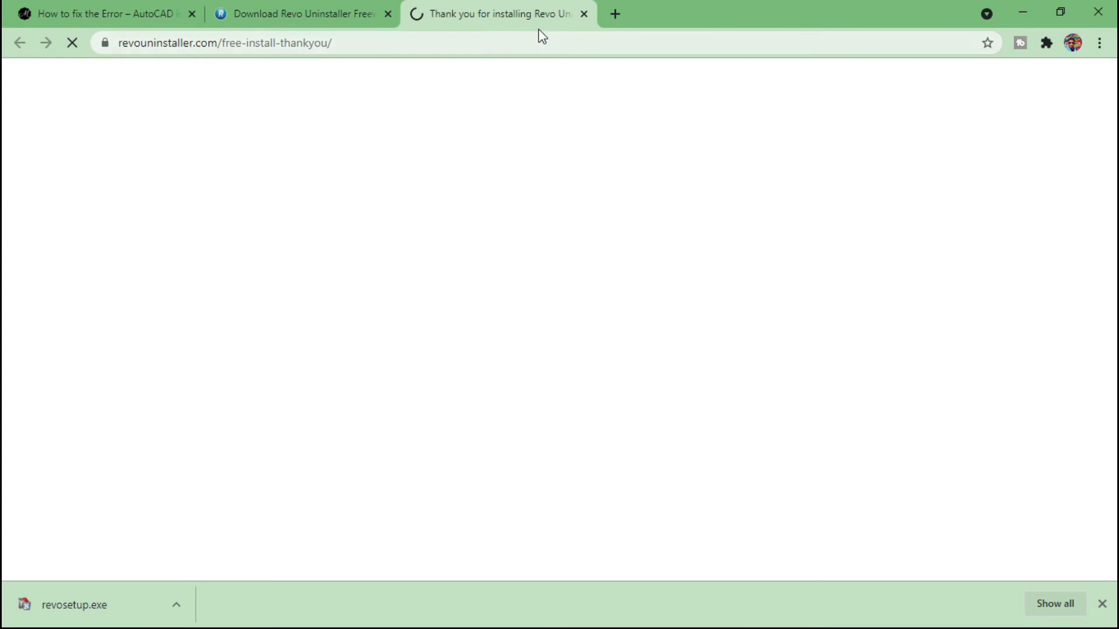
# Step: Close the Revo thank-you tab and minimize the browser to bring up Revo Uninstaller
pyautogui.click(583, 14)
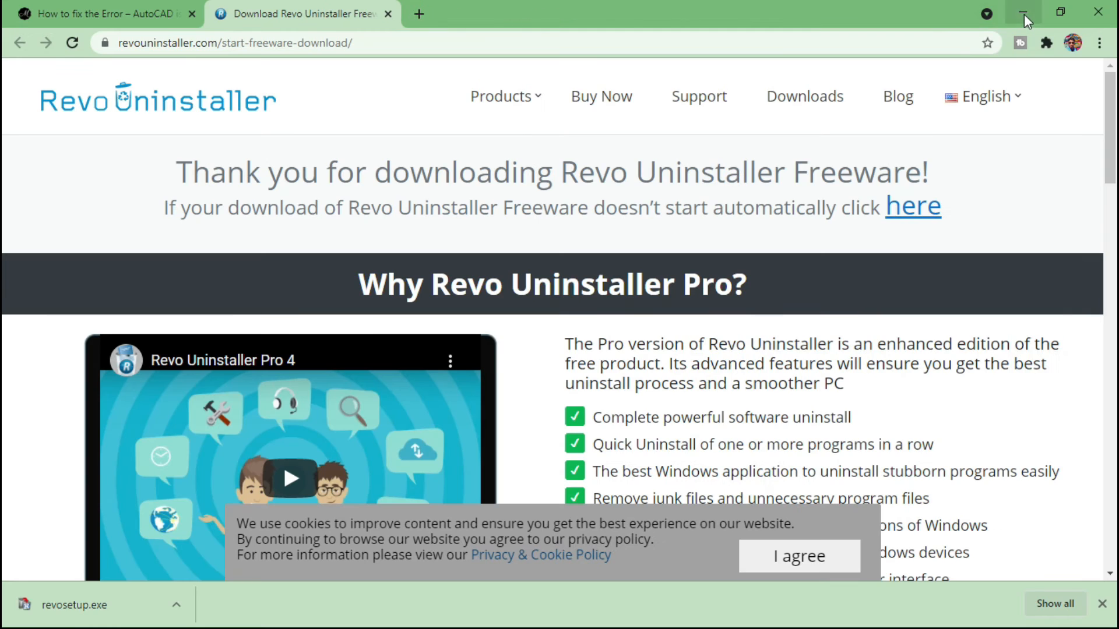
pyautogui.click(1023, 13)
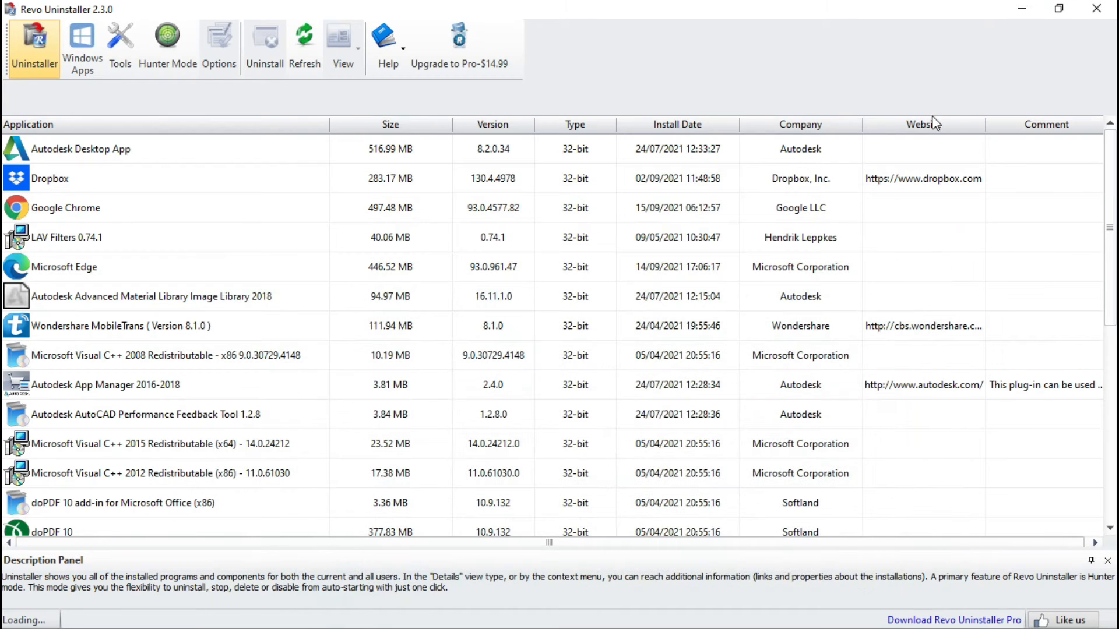
pyautogui.click(1096, 9)
pyautogui.click(1024, 10)
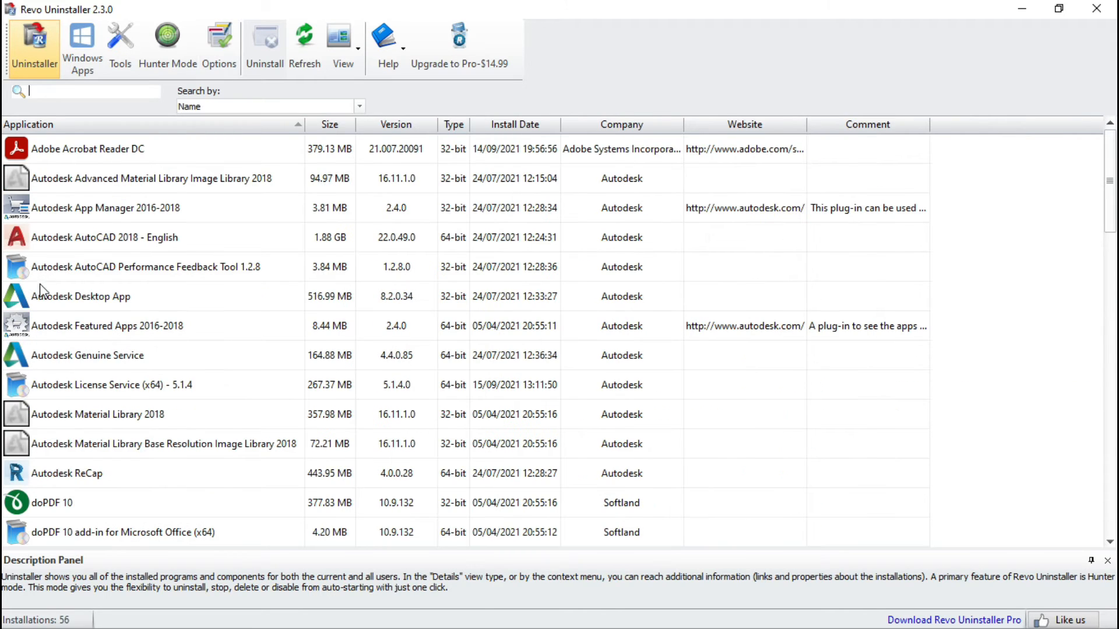
# Step: Uninstall Autodesk Advanced Material Library Image Library 2018 with Revo Uninstaller, skipping the system restore point
pyautogui.click(96, 186)
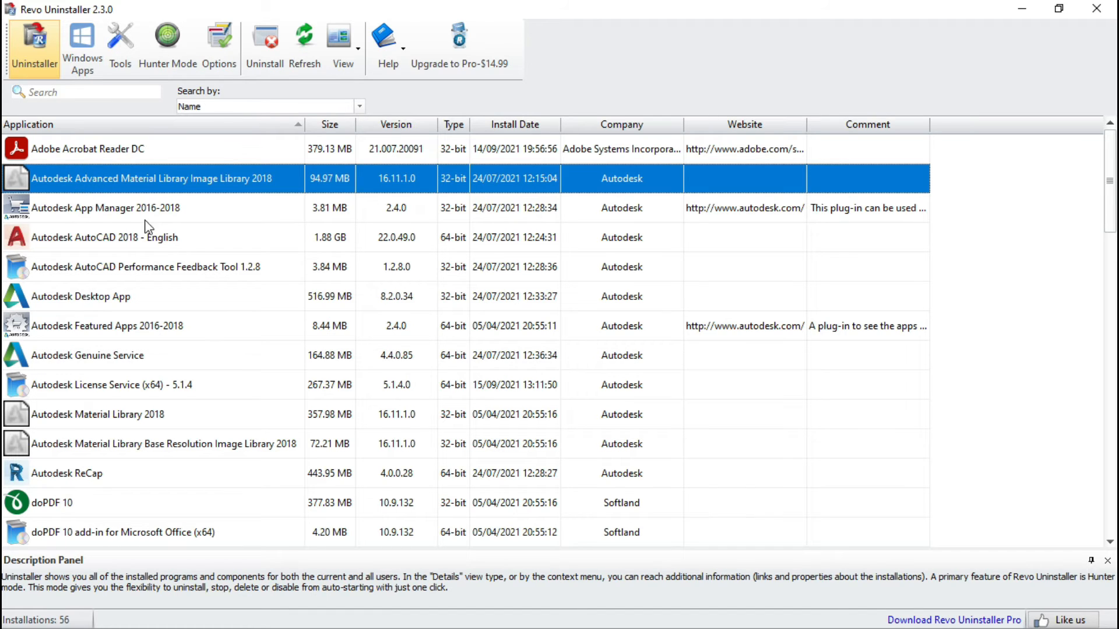
pyautogui.click(119, 247)
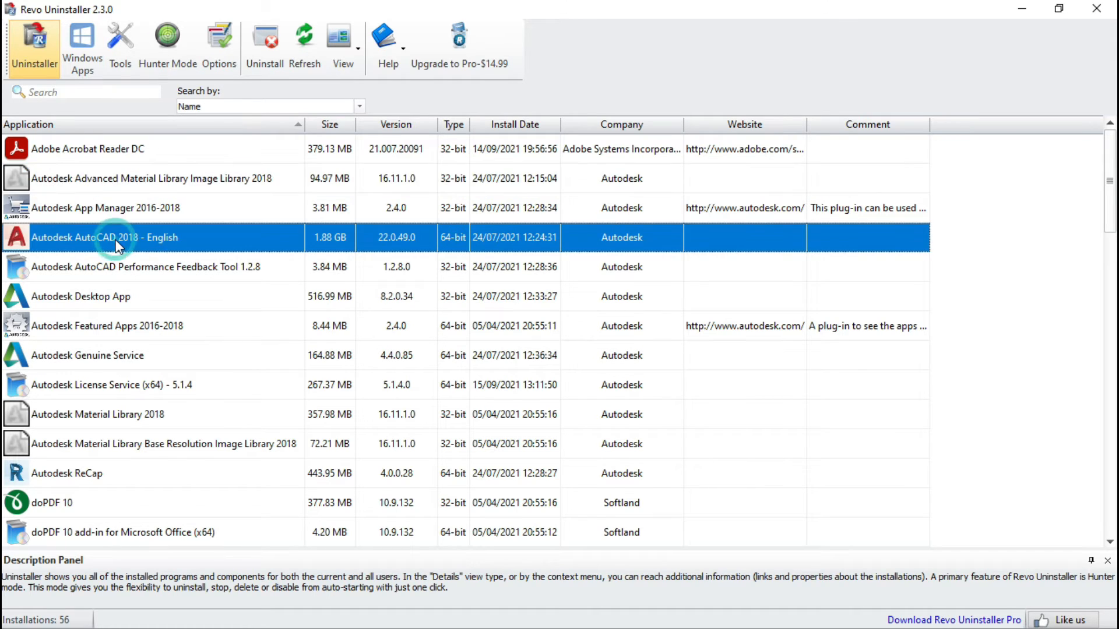
pyautogui.click(110, 354)
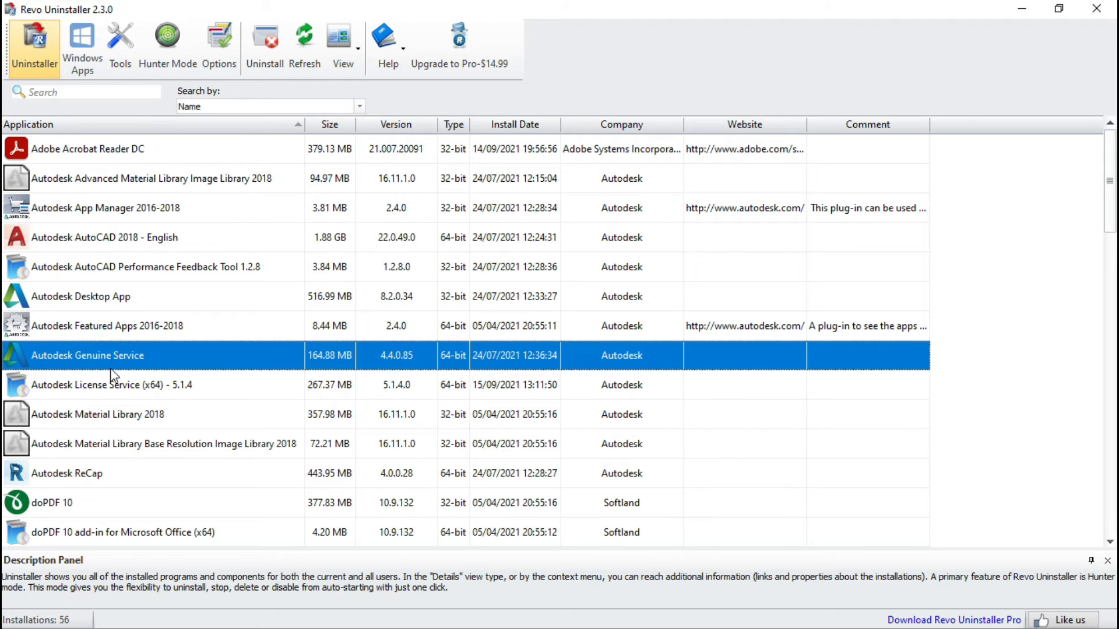
pyautogui.click(110, 385)
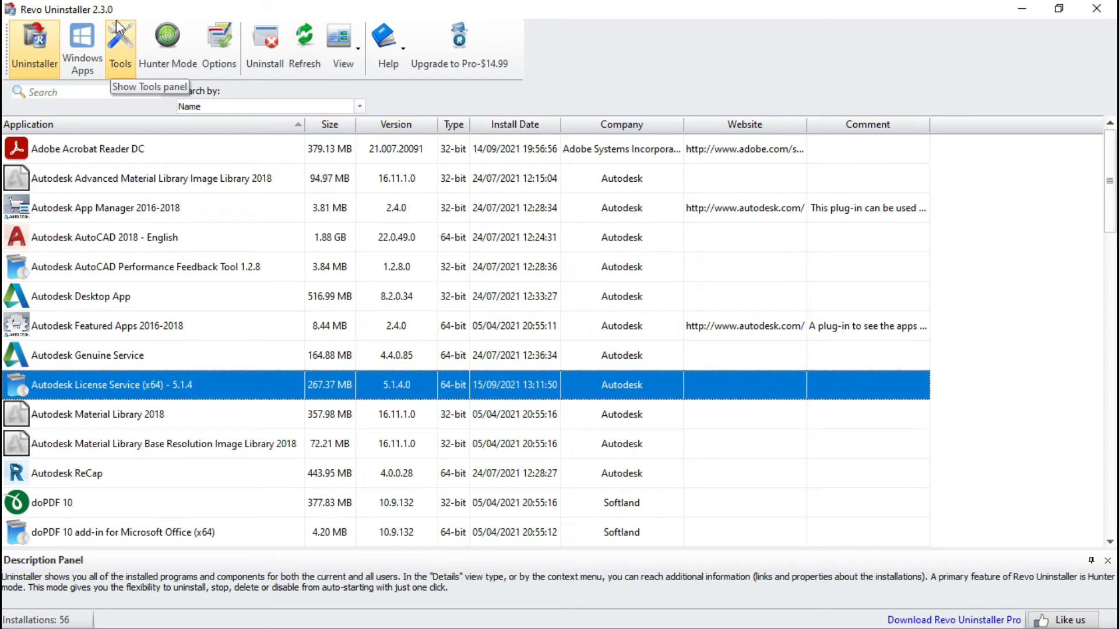
pyautogui.click(119, 179)
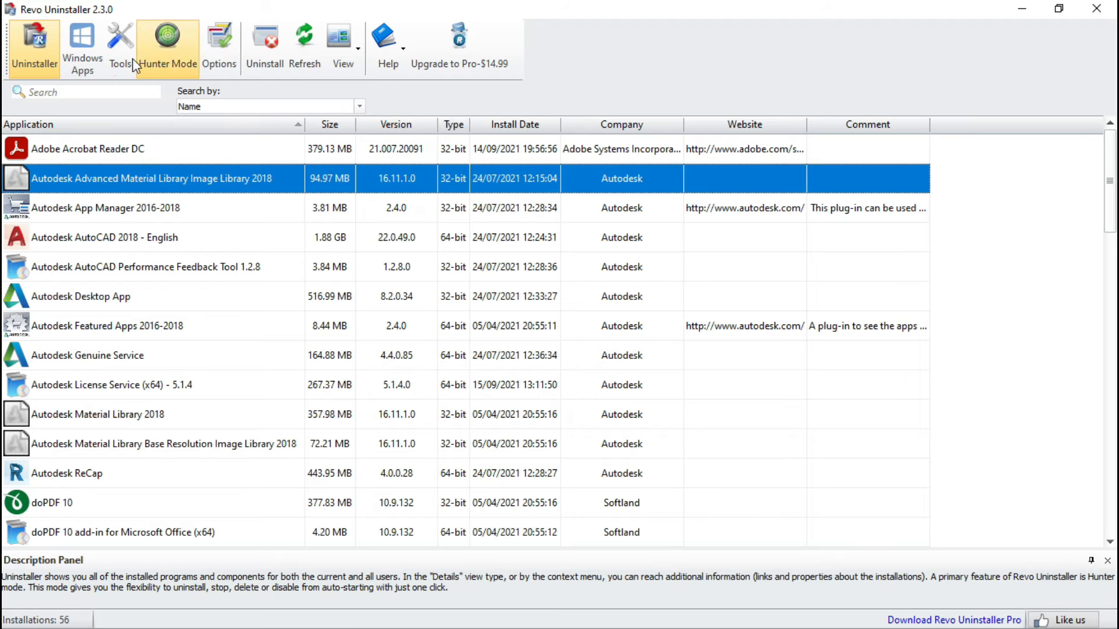
pyautogui.click(271, 47)
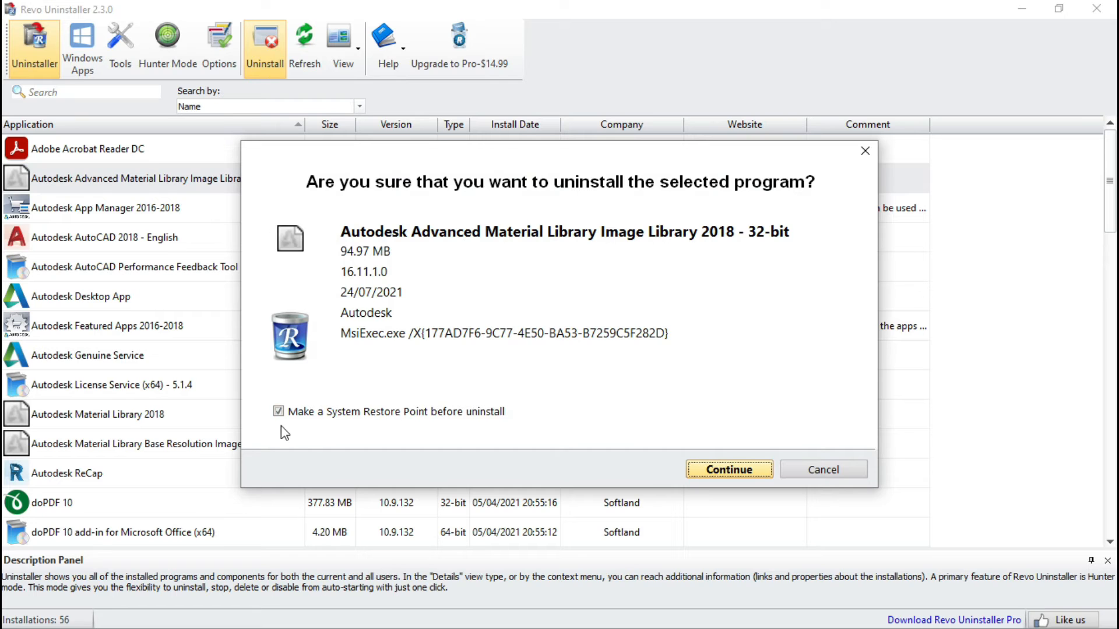
pyautogui.click(279, 413)
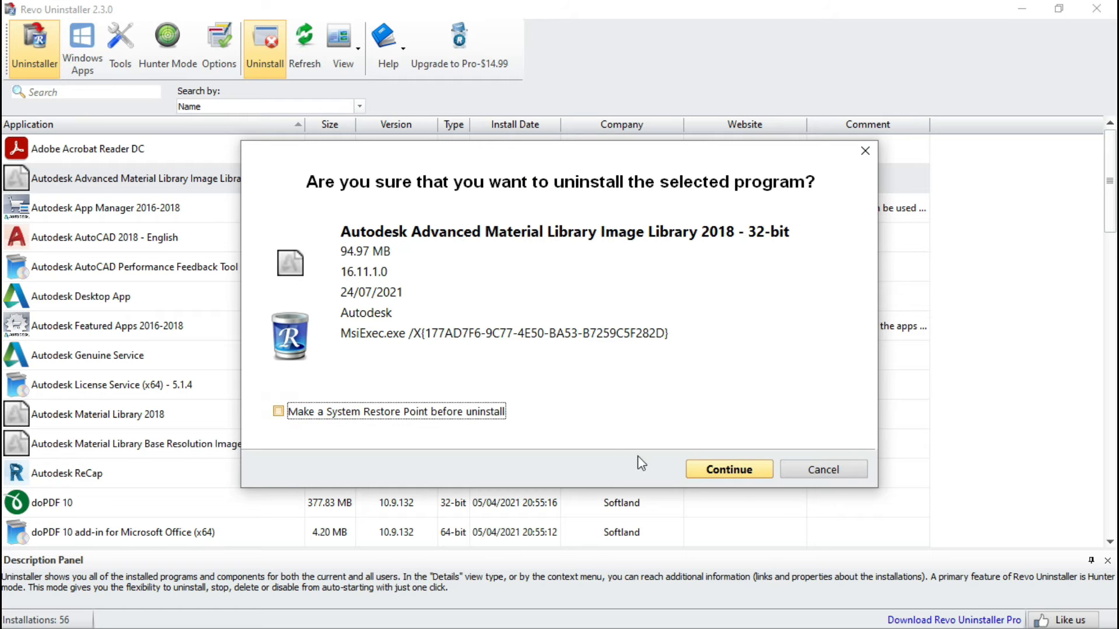
pyautogui.click(724, 469)
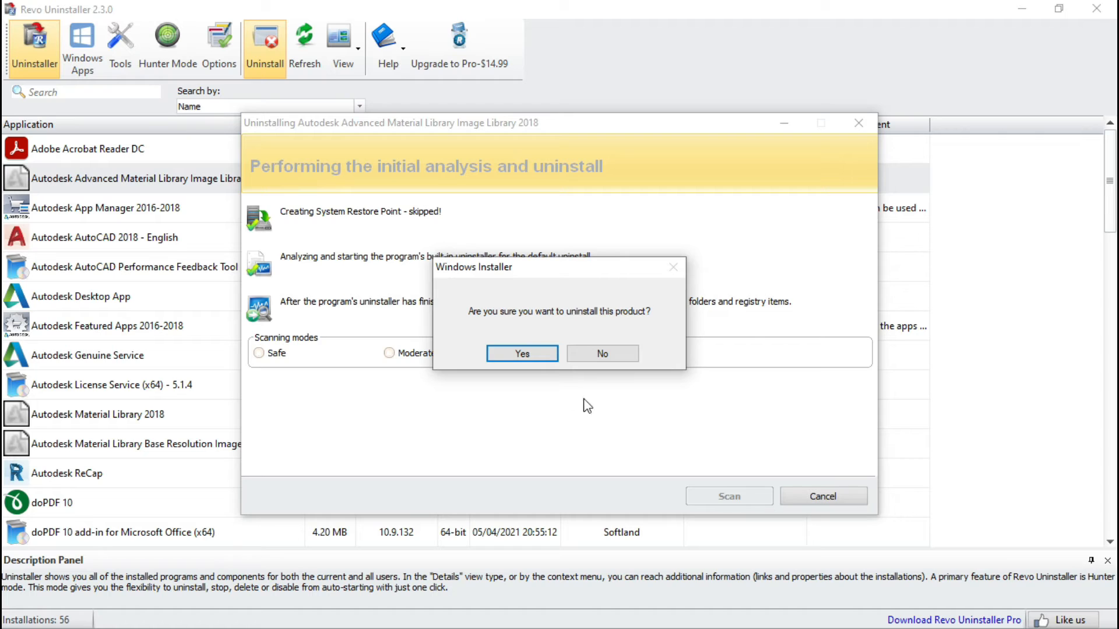
pyautogui.click(525, 354)
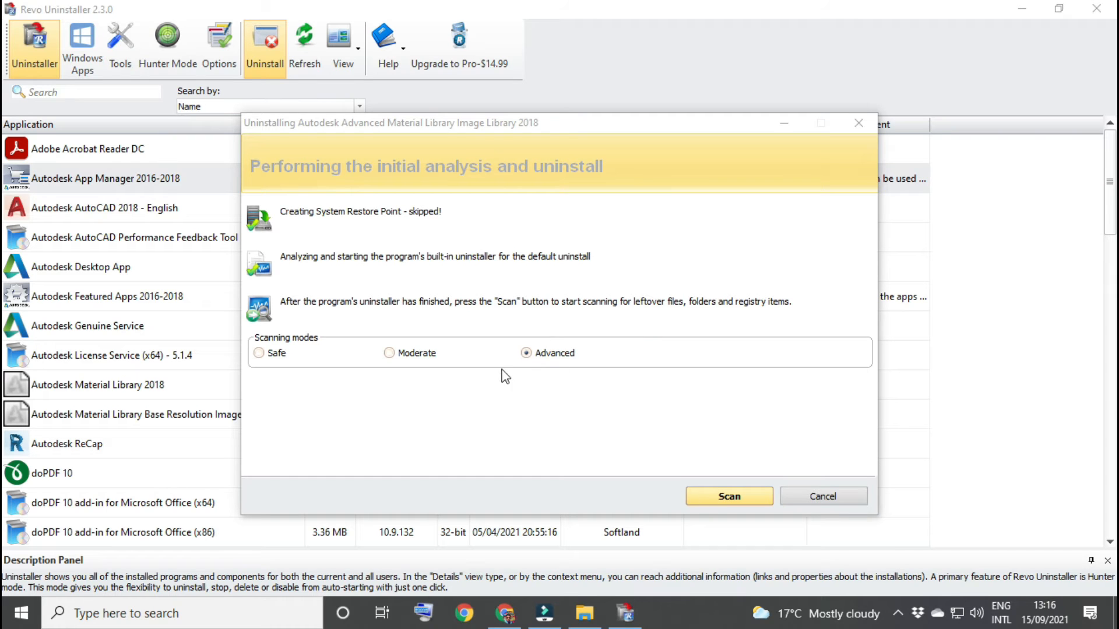
# Step: Scan for leftovers in Advanced mode and delete all leftover registry items found
pyautogui.click(710, 499)
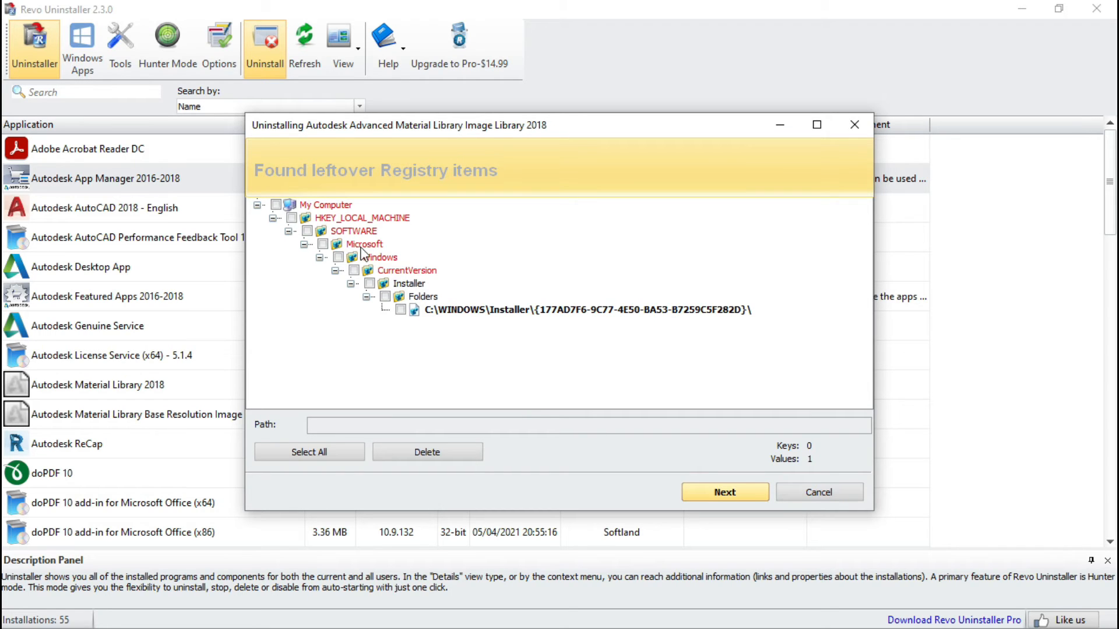
pyautogui.click(334, 454)
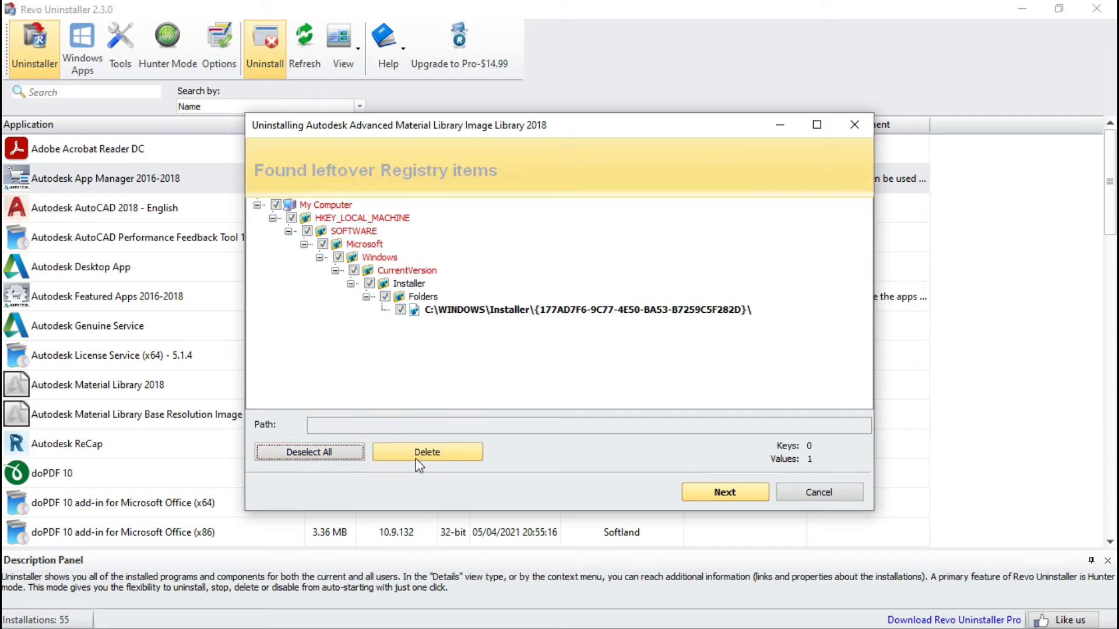
pyautogui.click(437, 451)
pyautogui.click(584, 360)
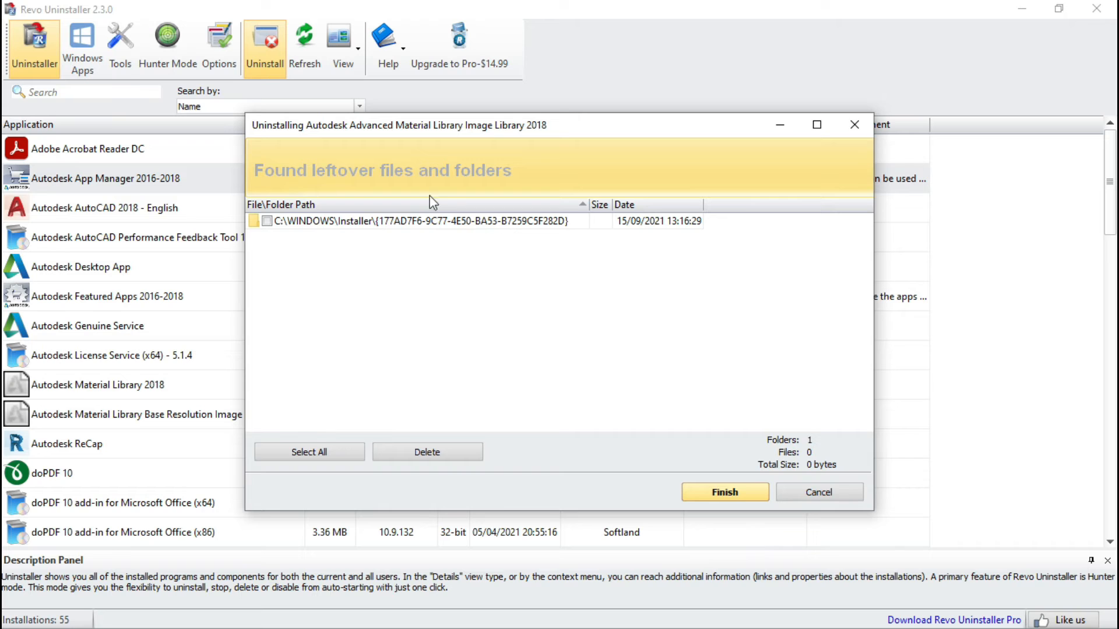
# Step: Select and delete all leftover files and folders found for the image library uninstall
pyautogui.click(329, 455)
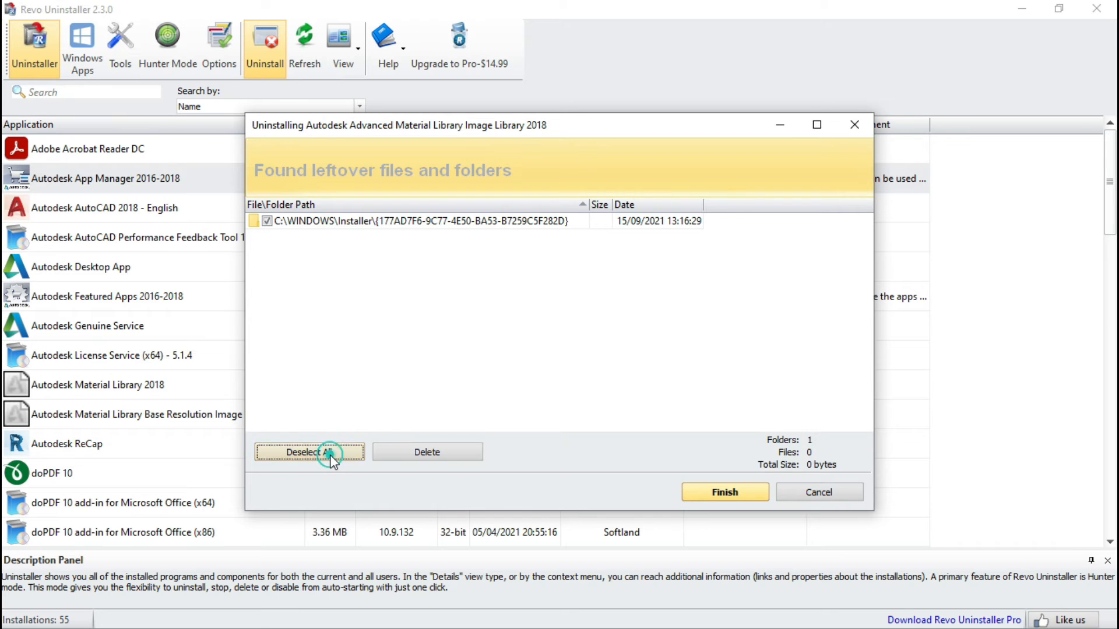
pyautogui.click(446, 458)
pyautogui.click(621, 359)
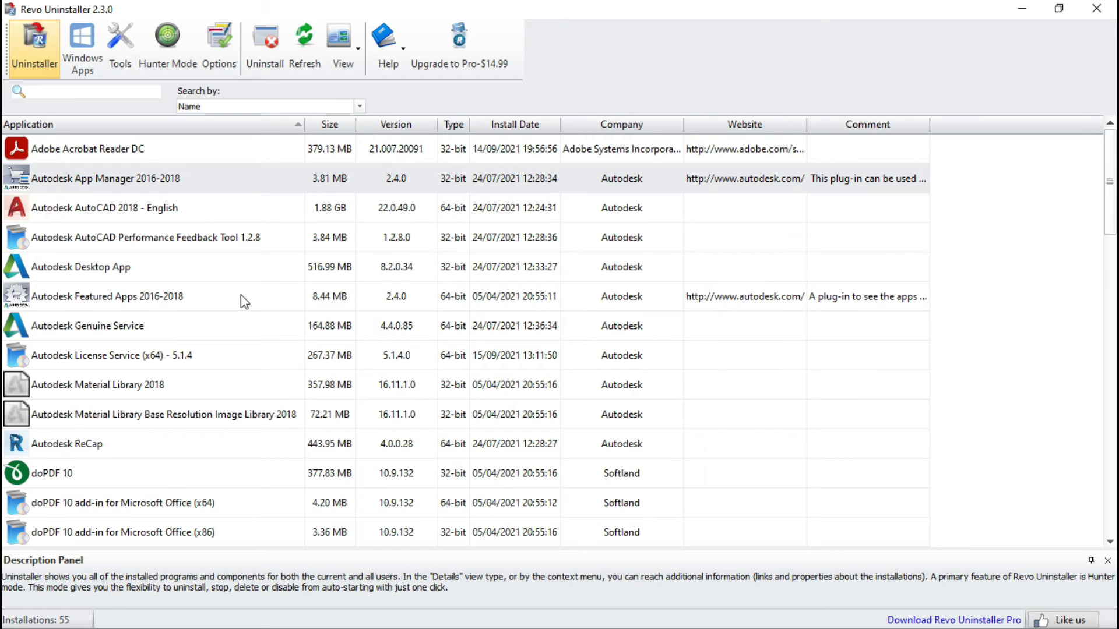
# Step: Uninstall Autodesk License Service (x64) - 5.1.4 with Revo Uninstaller, skipping the system restore point
pyautogui.click(151, 179)
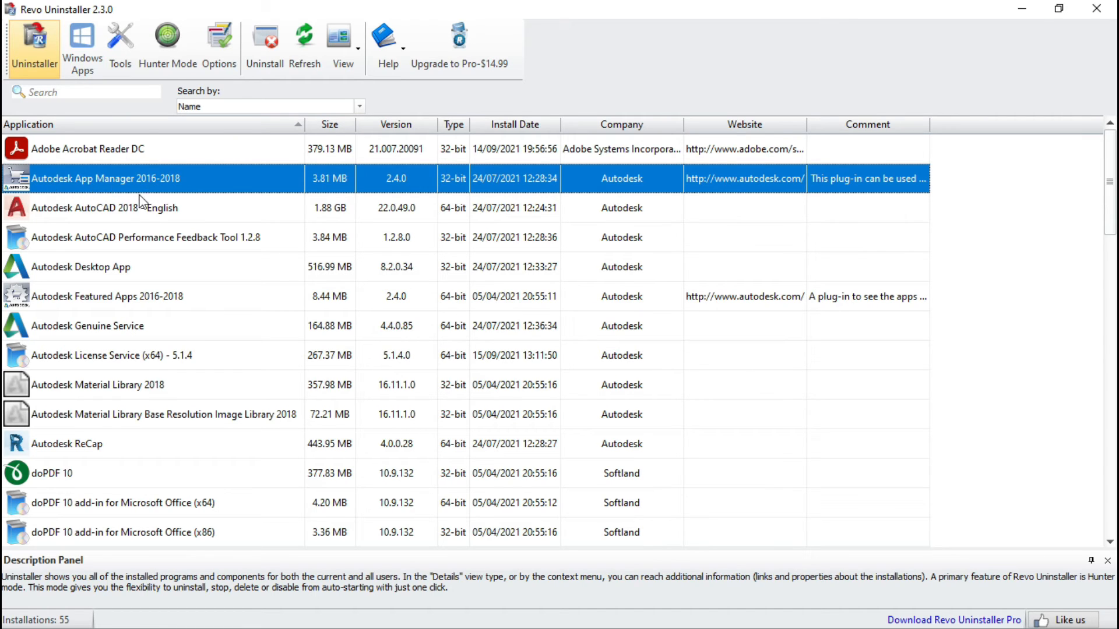
pyautogui.click(84, 217)
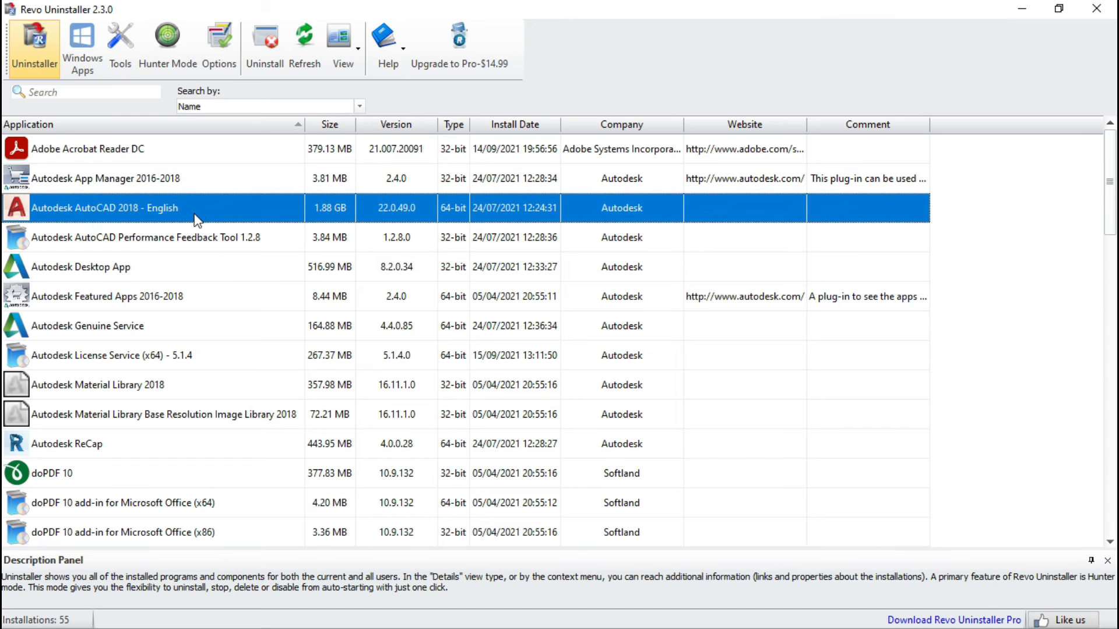
pyautogui.click(82, 278)
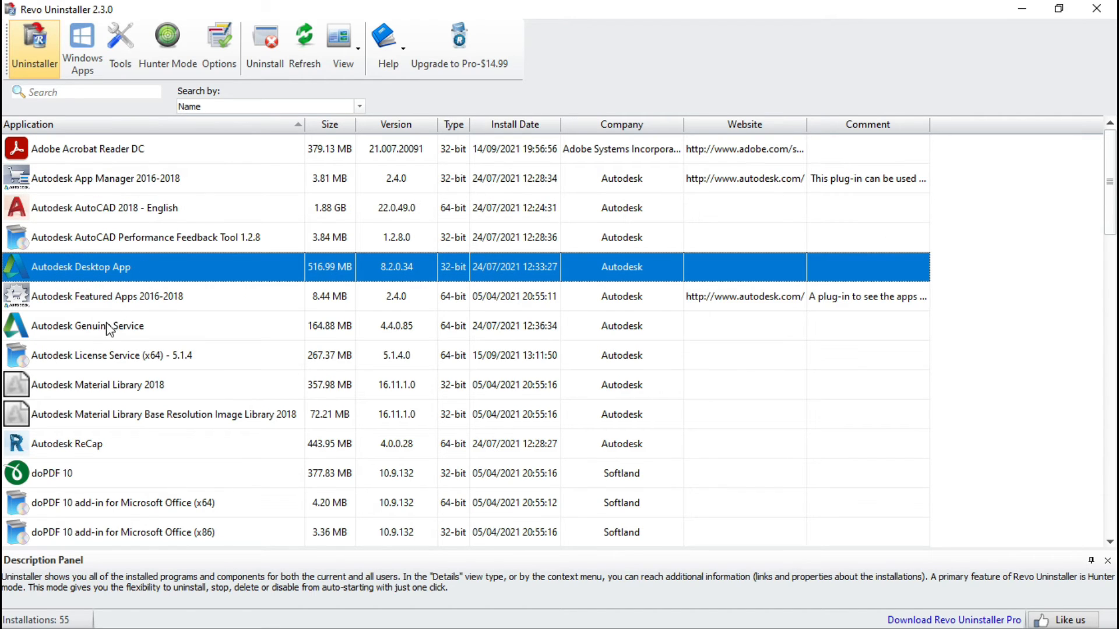
pyautogui.click(87, 330)
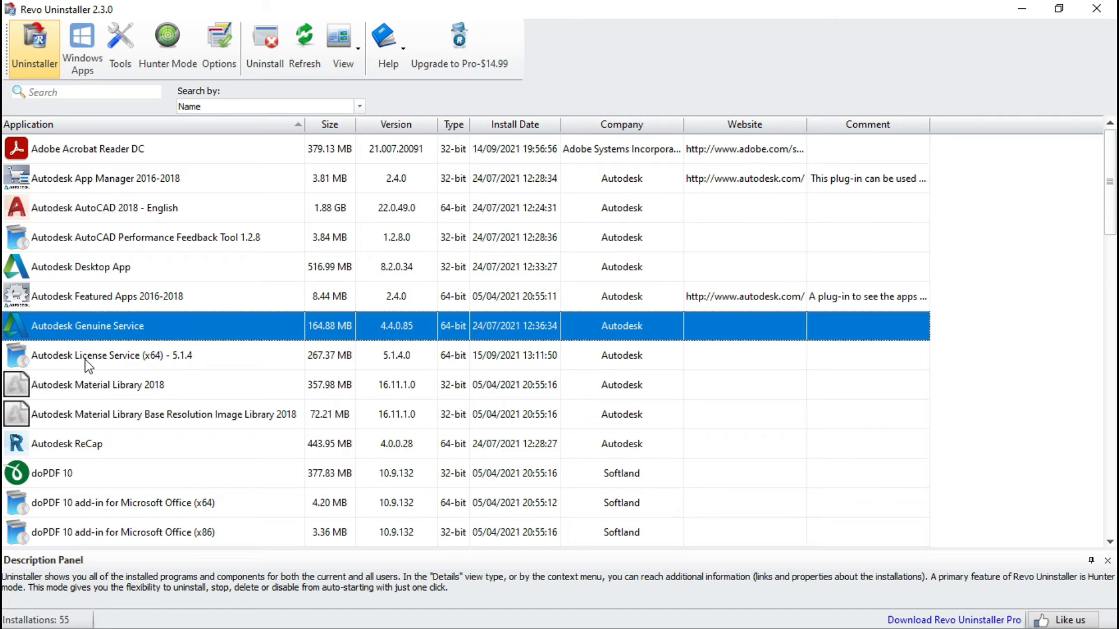
pyautogui.click(161, 356)
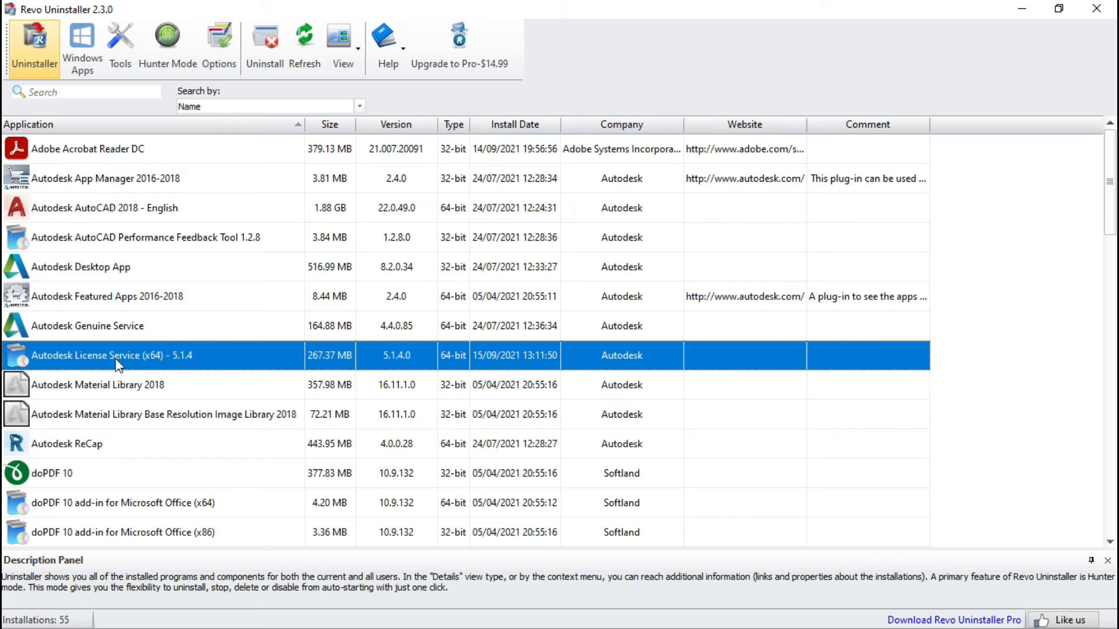
pyautogui.click(268, 50)
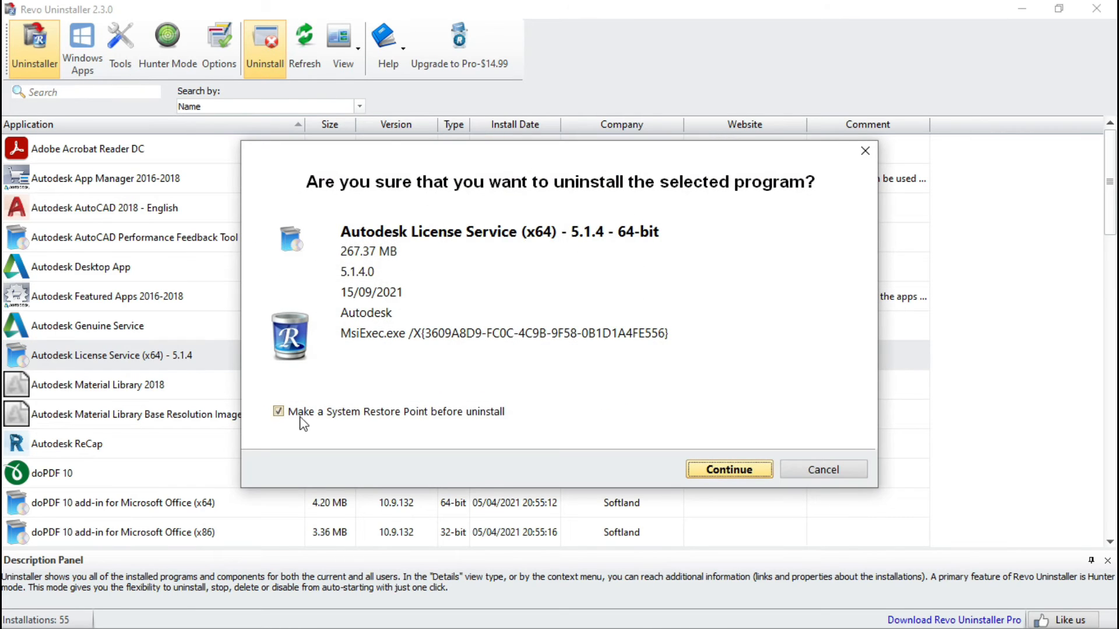
pyautogui.click(278, 411)
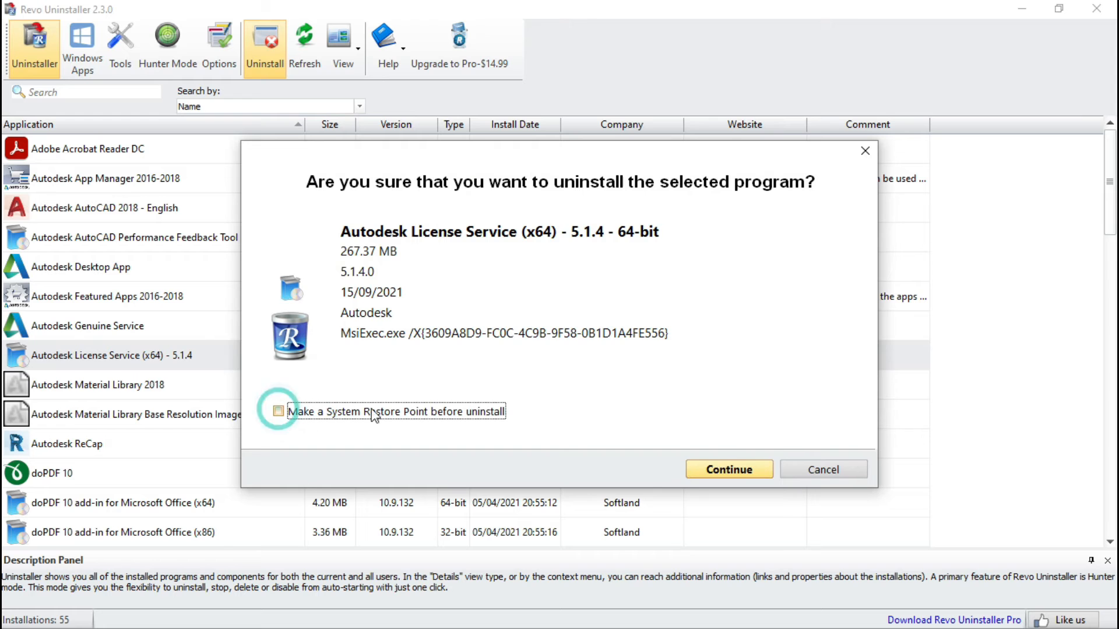
pyautogui.click(724, 467)
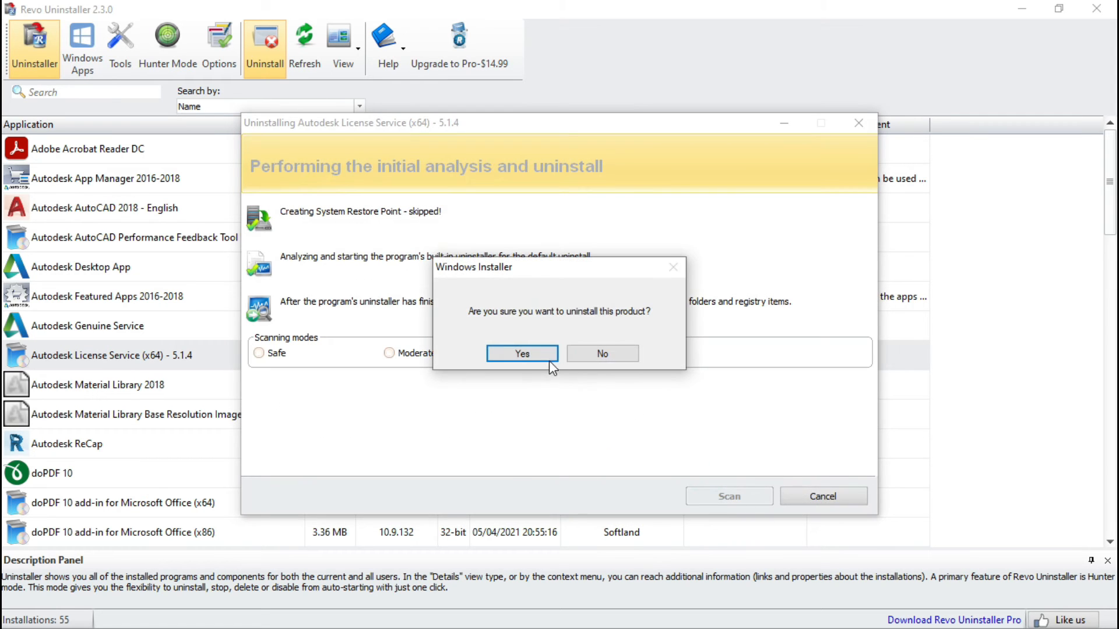
pyautogui.click(532, 352)
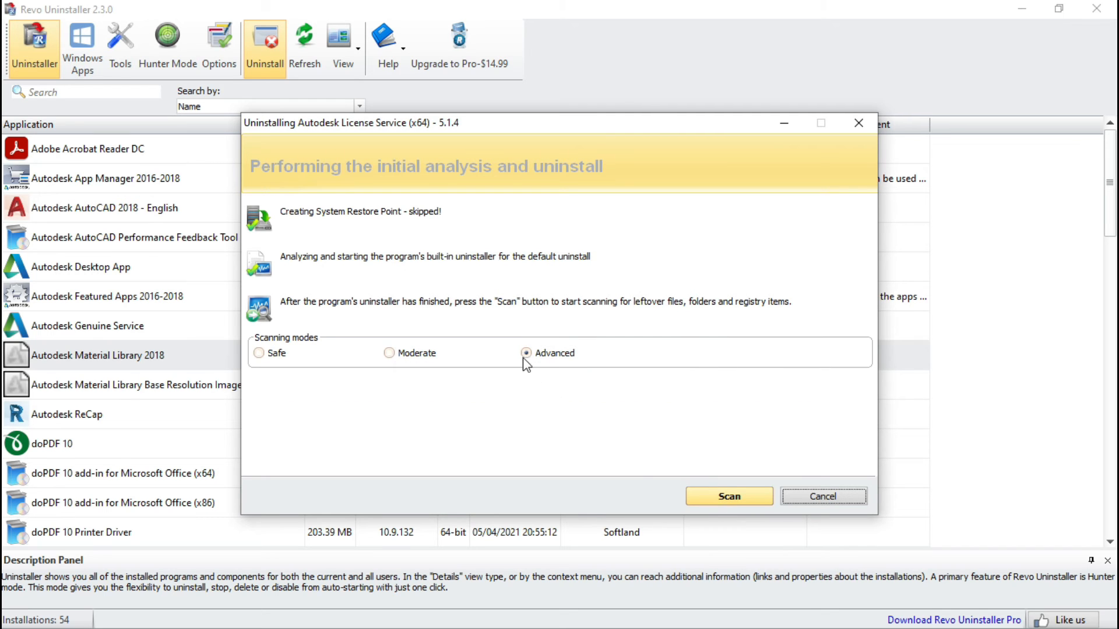
# Step: Scan for leftovers in Advanced mode and delete all leftover registry items found
pyautogui.click(691, 498)
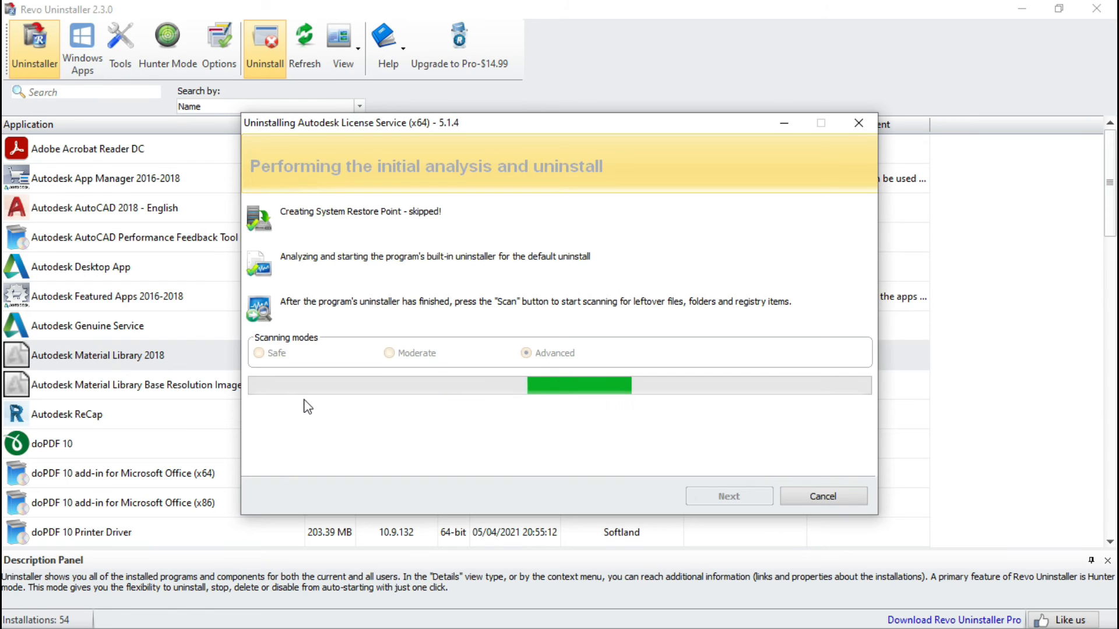
pyautogui.click(333, 459)
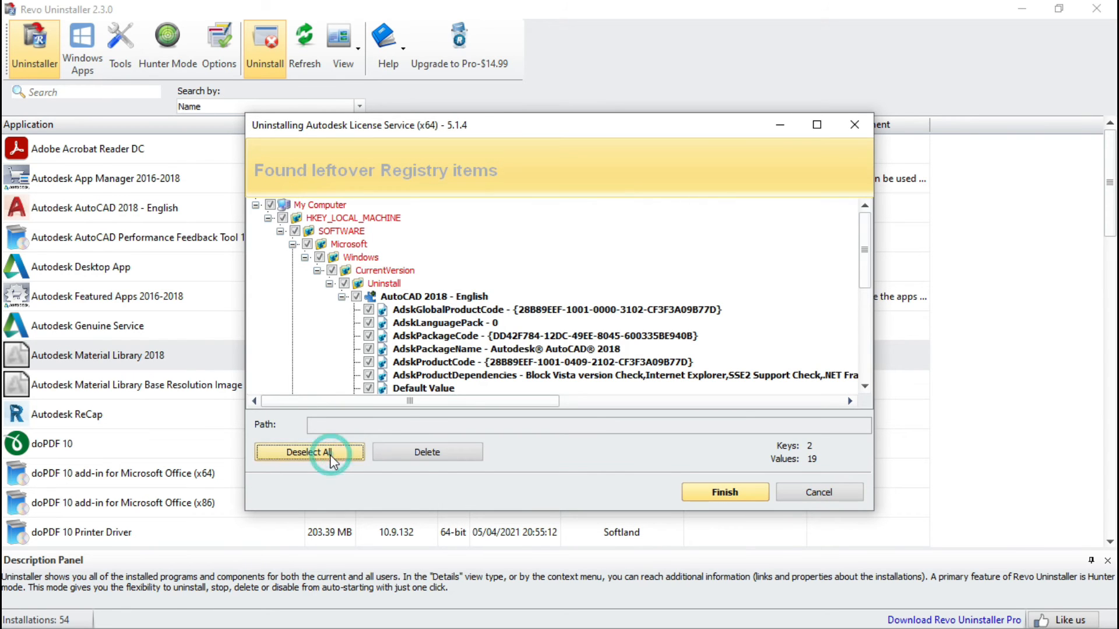
pyautogui.click(425, 457)
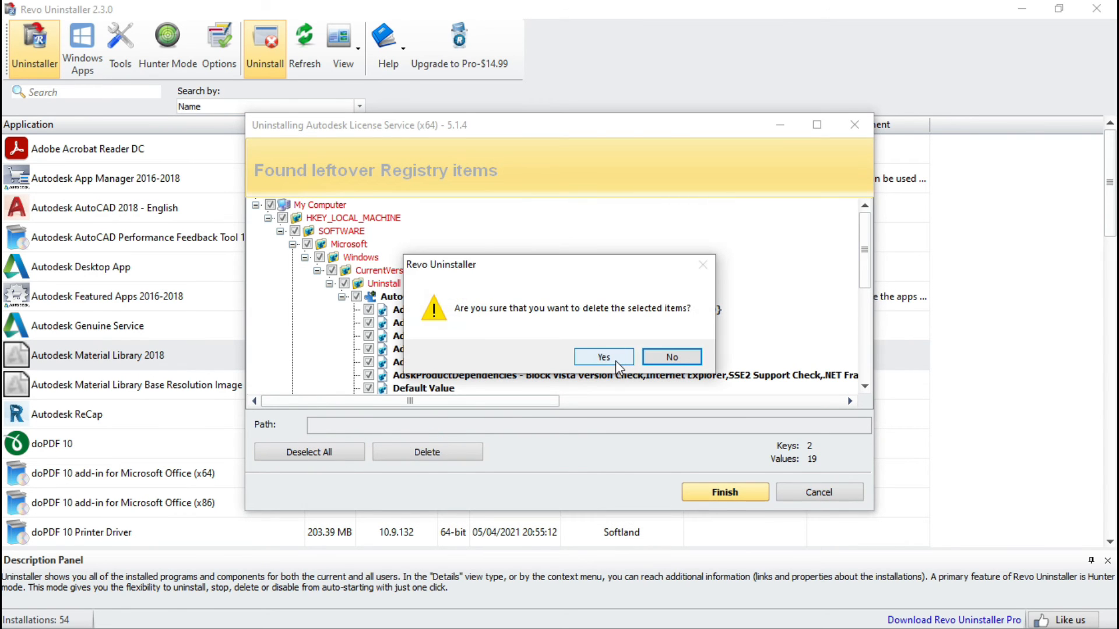
pyautogui.click(616, 362)
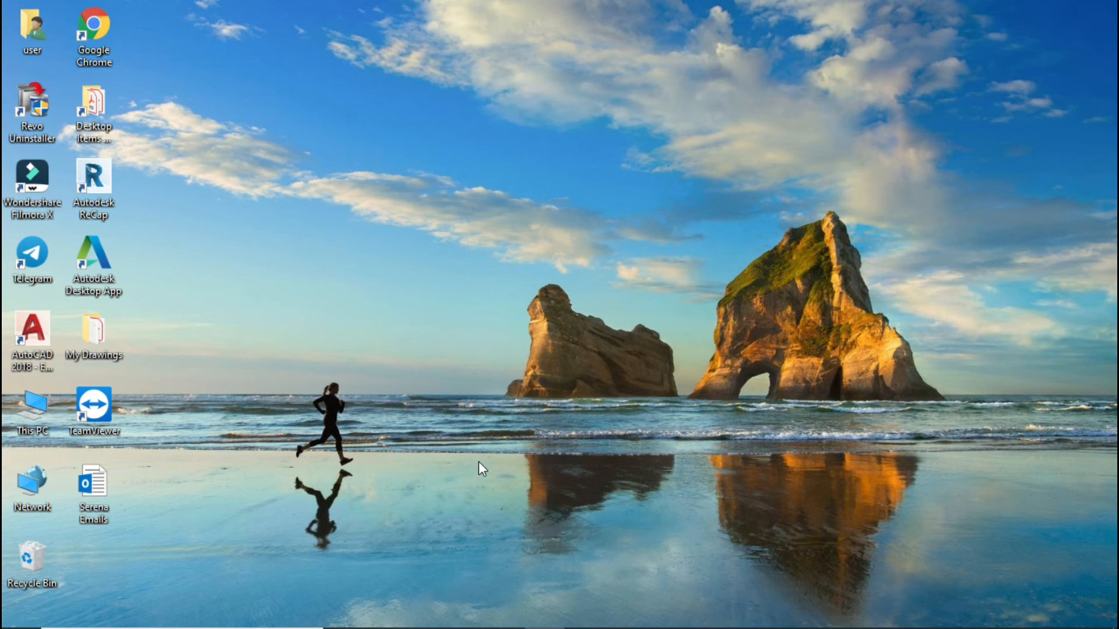
# Step: Return to the fix article in the browser and open the Microsoft troubleshooter link from Method-04
pyautogui.click(506, 612)
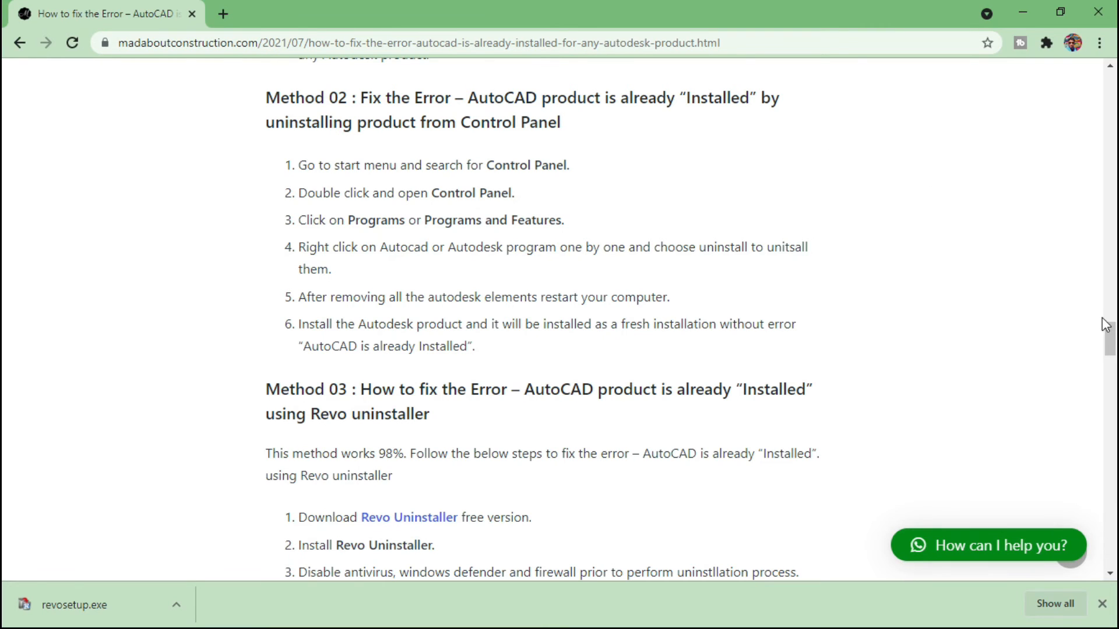
pyautogui.moveTo(1103, 332); pyautogui.dragTo(1113, 406)
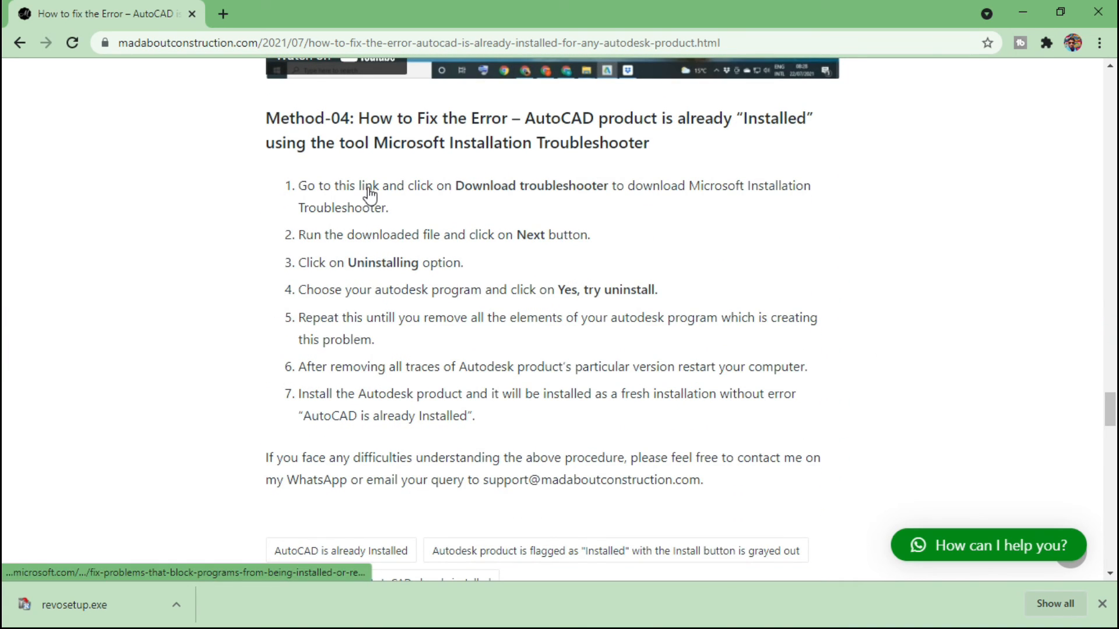
pyautogui.scroll(4, 369, 192)
pyautogui.click(367, 431)
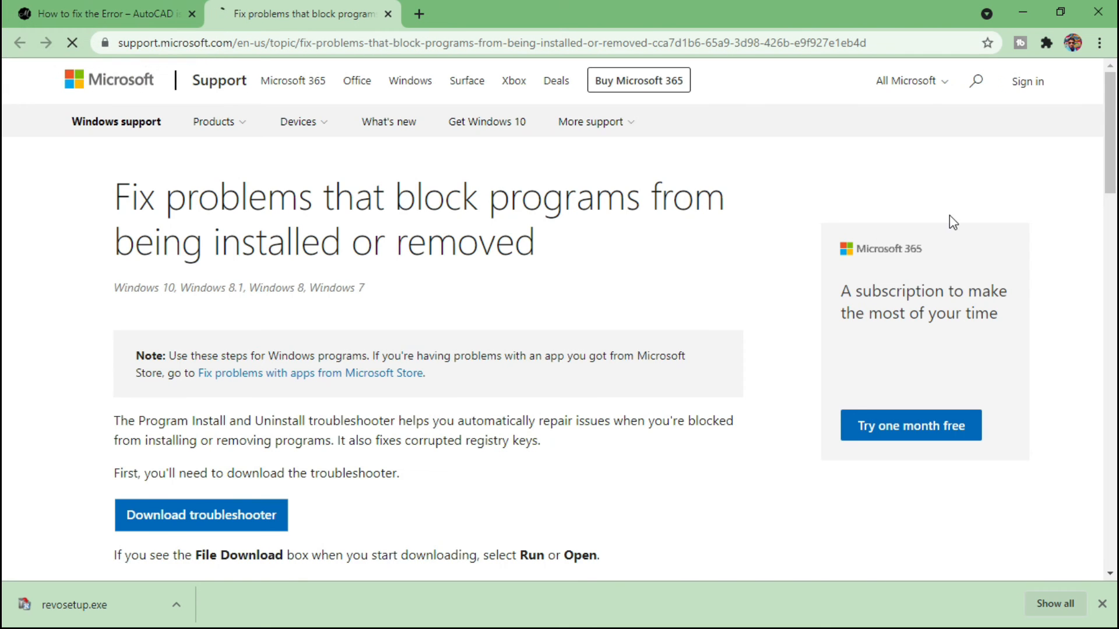
# Step: Download the Program Install and Uninstall troubleshooter and save it to the Desktop
pyautogui.moveTo(1112, 168); pyautogui.dragTo(1113, 261)
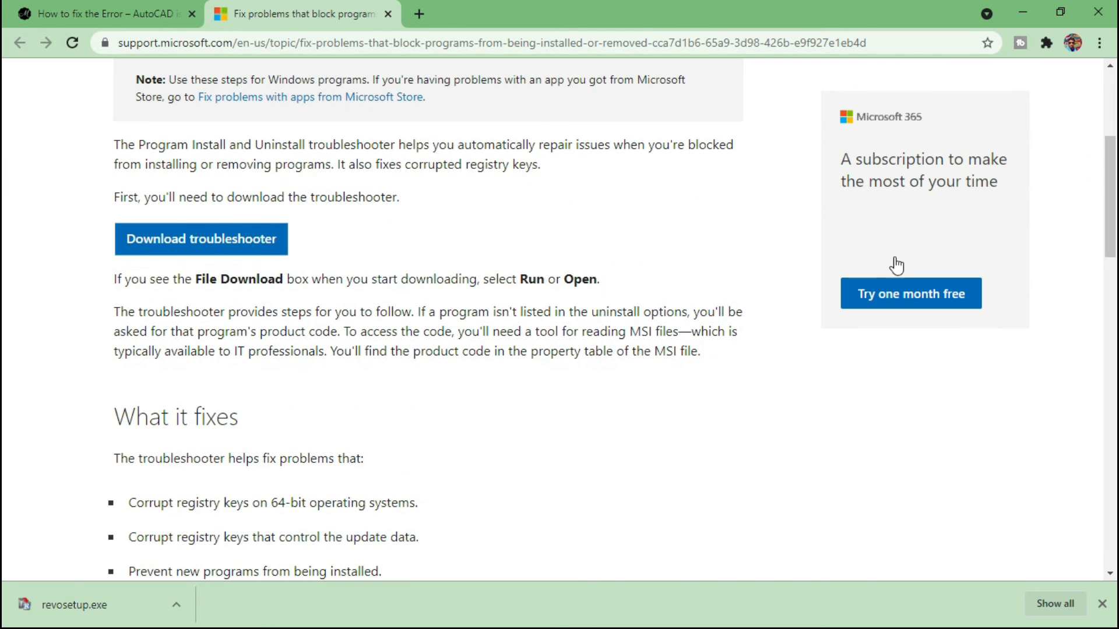
pyautogui.click(261, 241)
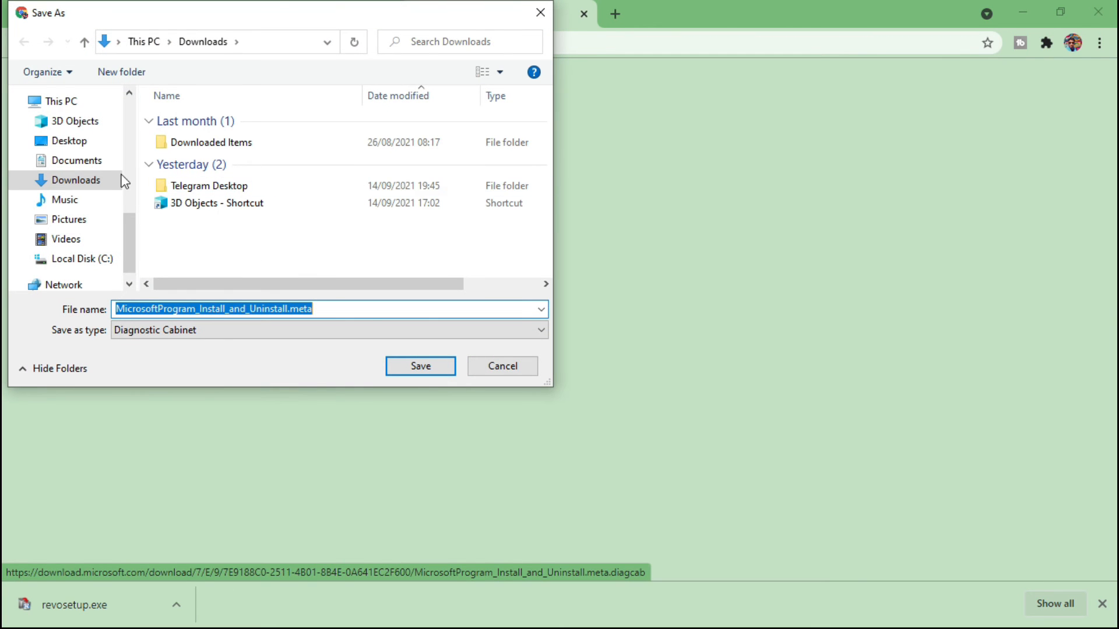
pyautogui.click(92, 182)
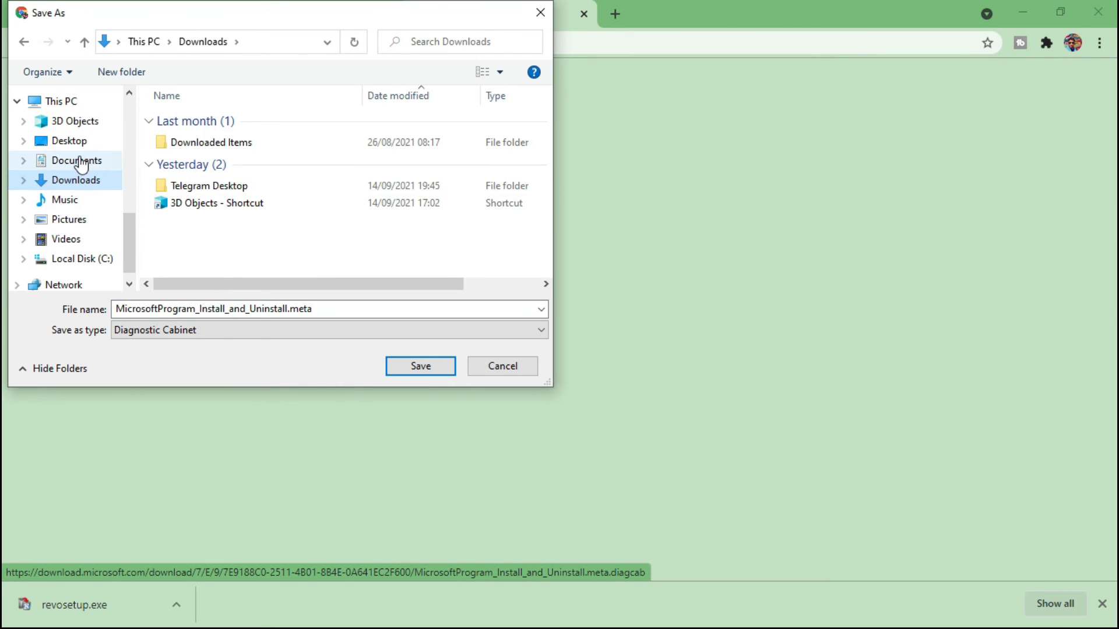
pyautogui.click(80, 150)
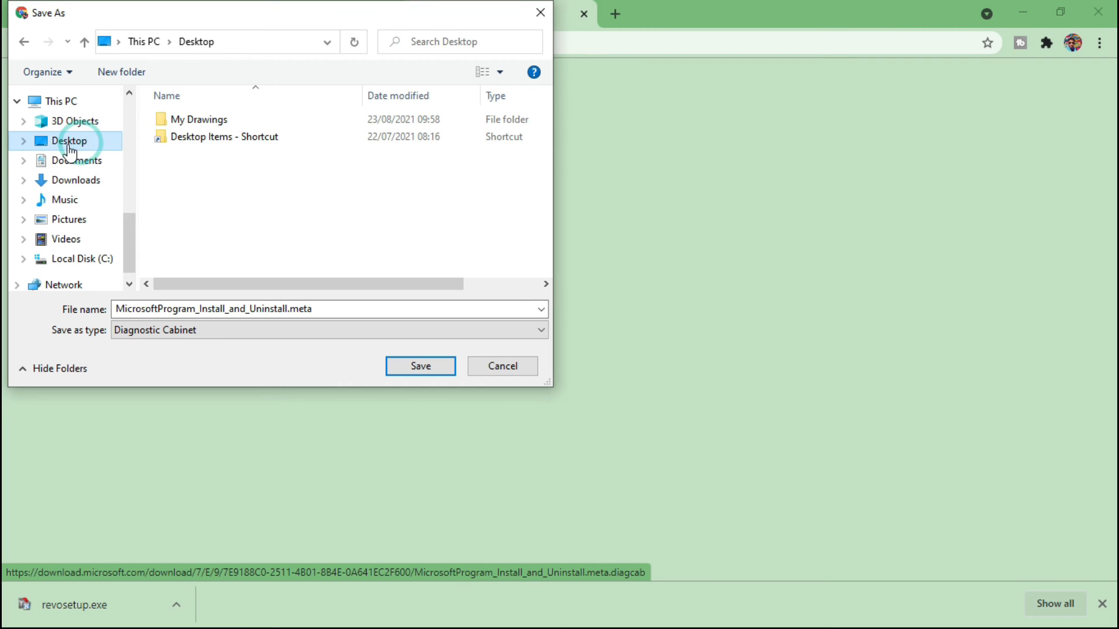
pyautogui.click(431, 366)
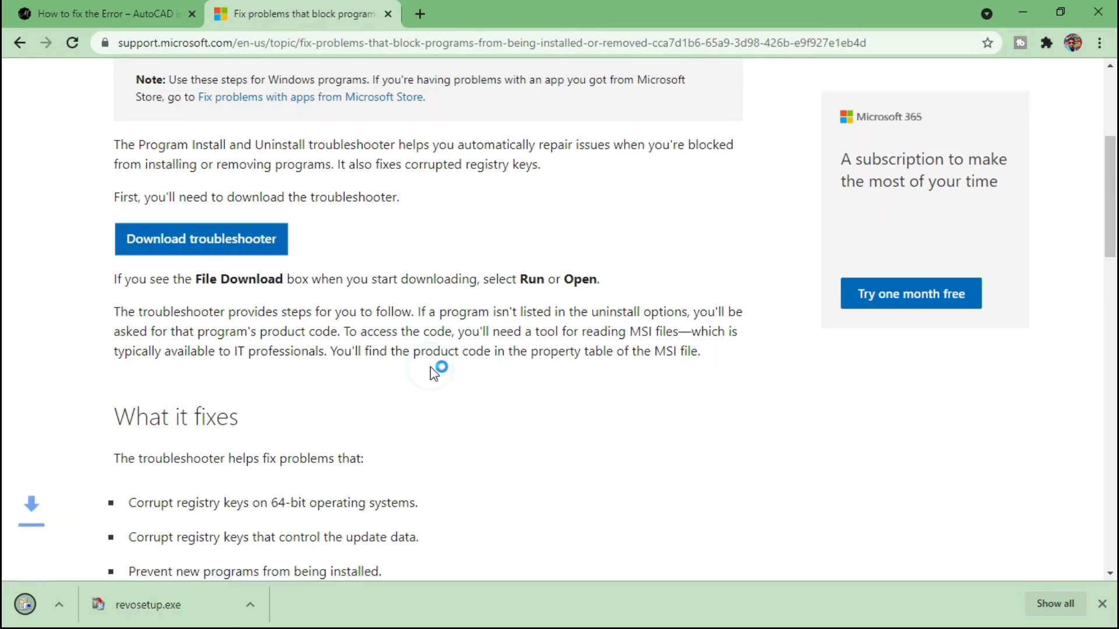
# Step: Minimize the browser, open the downloaded troubleshooter file from the desktop and proceed past its start page
pyautogui.click(1021, 14)
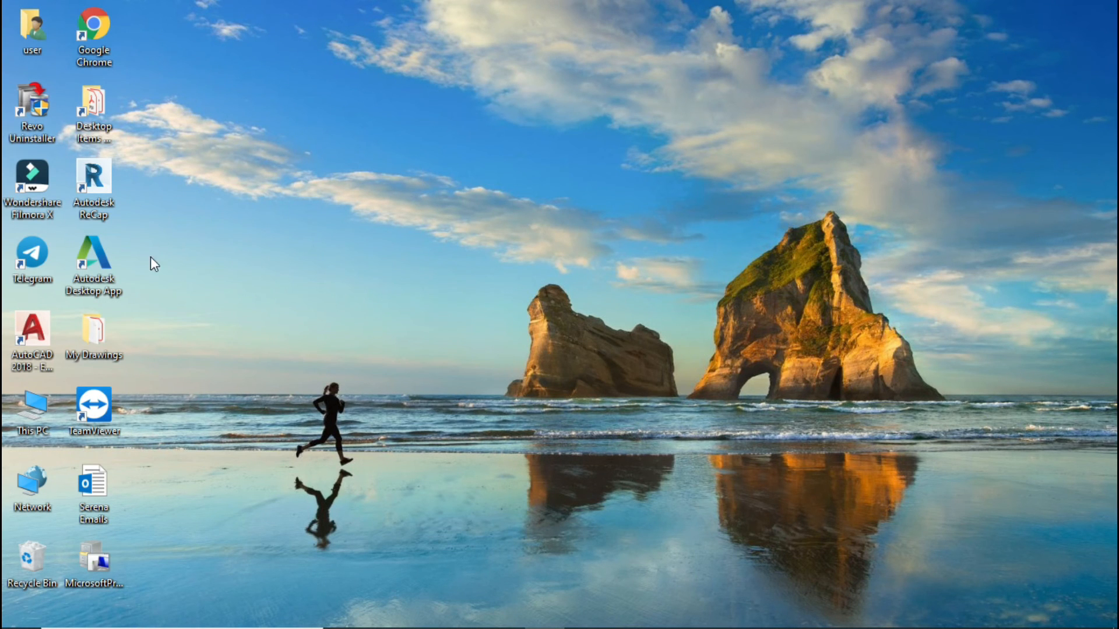
pyautogui.click(91, 564)
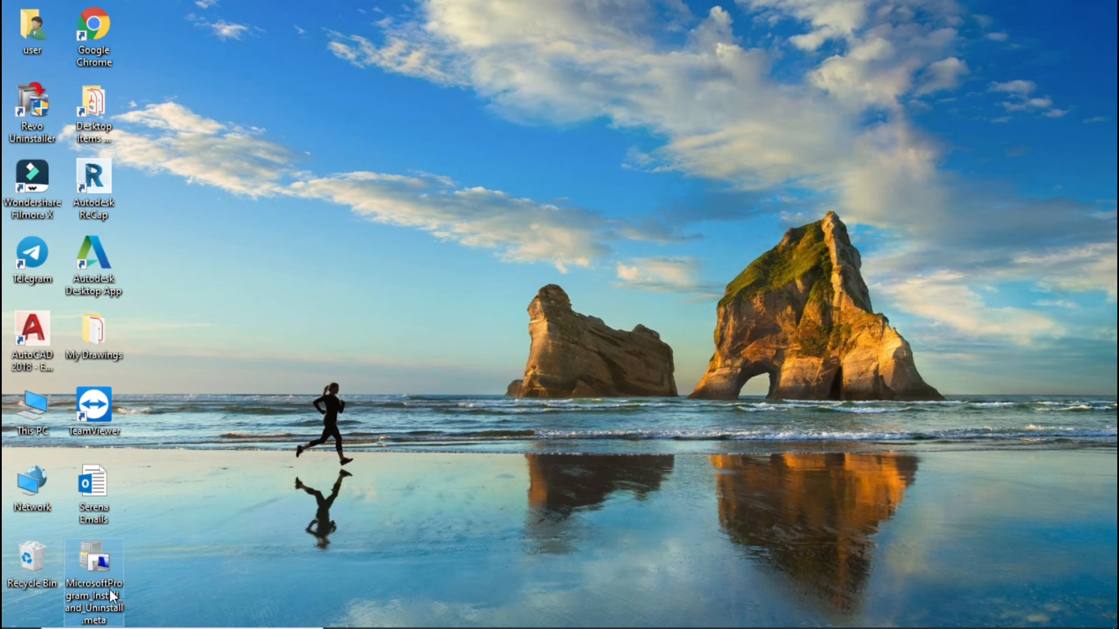
pyautogui.rightClick(100, 562)
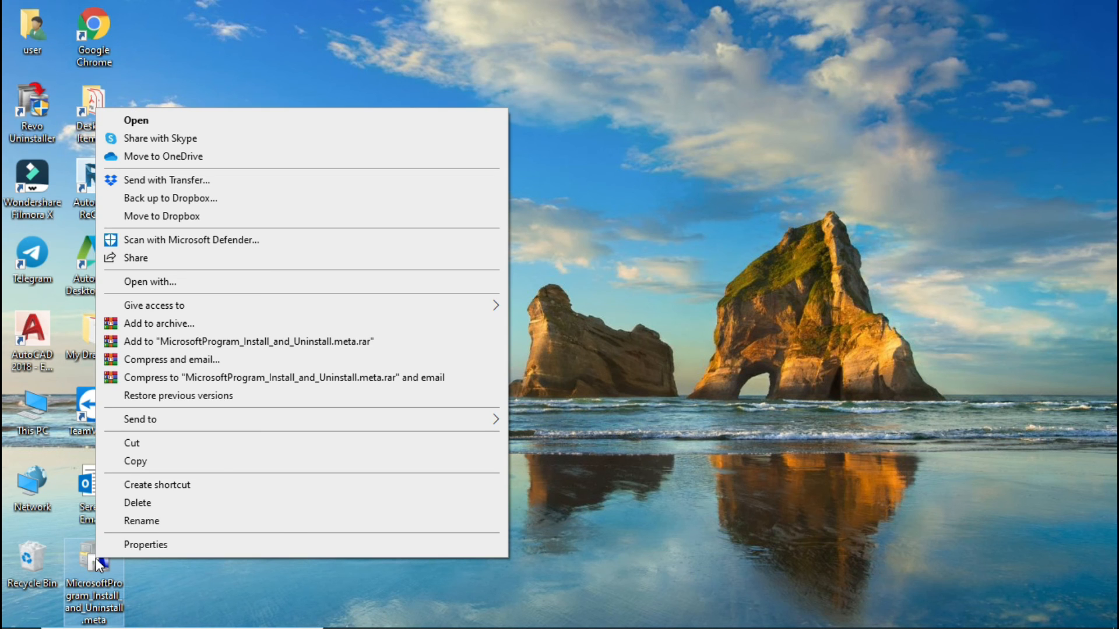
pyautogui.click(171, 123)
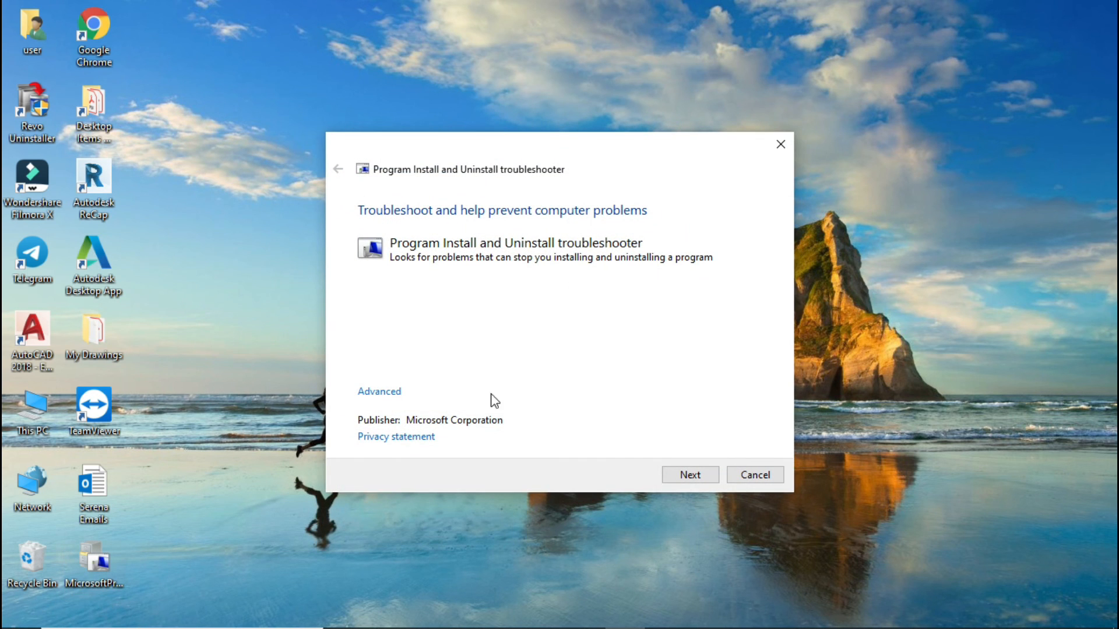
pyautogui.click(690, 477)
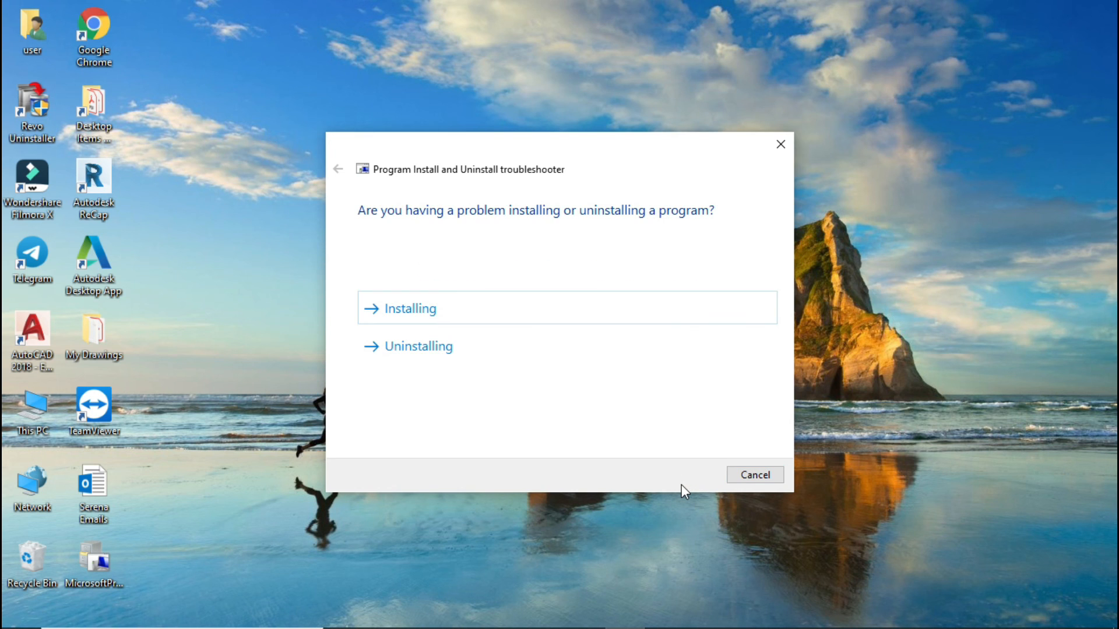
# Step: Use the troubleshooter's Uninstalling option to uninstall and clean up AutoCAD 2018, then close the troubleshooter
pyautogui.click(399, 352)
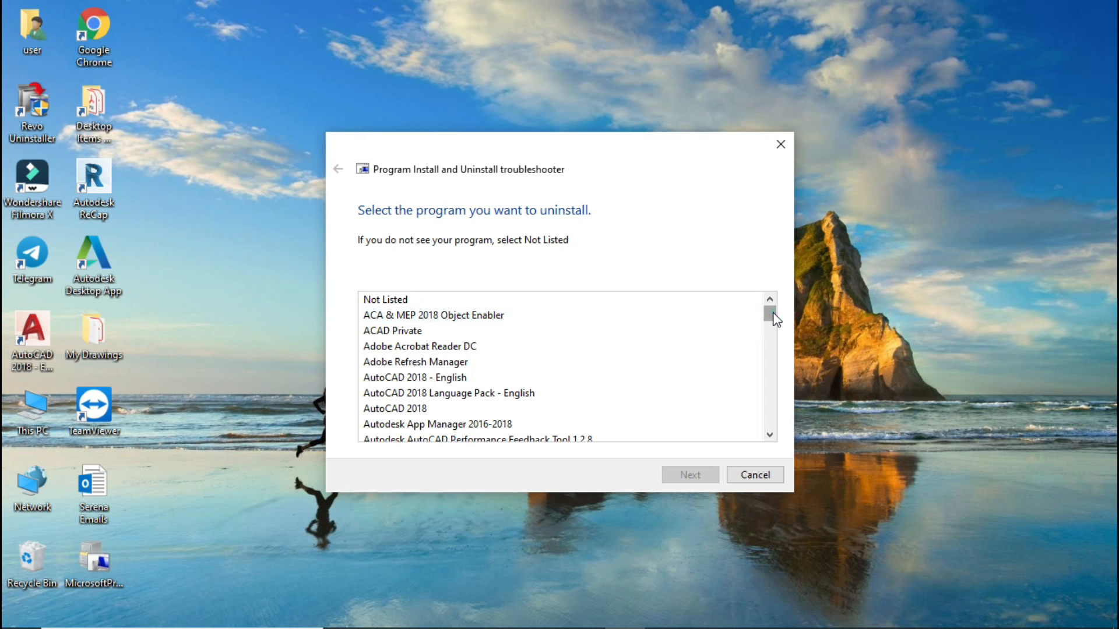
pyautogui.moveTo(773, 313); pyautogui.dragTo(773, 307)
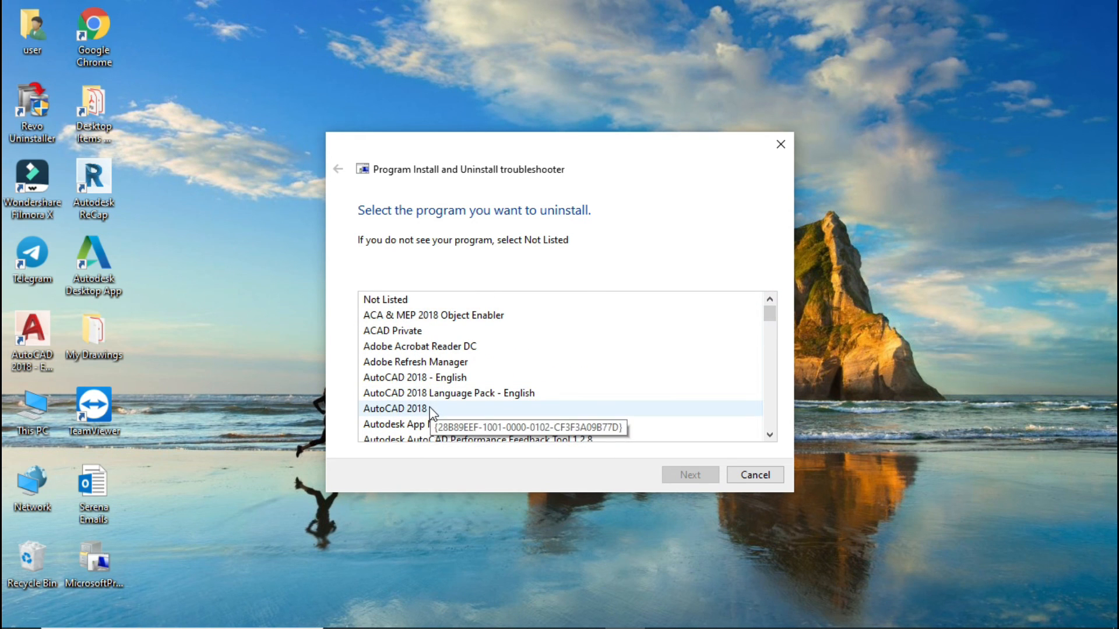
pyautogui.click(411, 379)
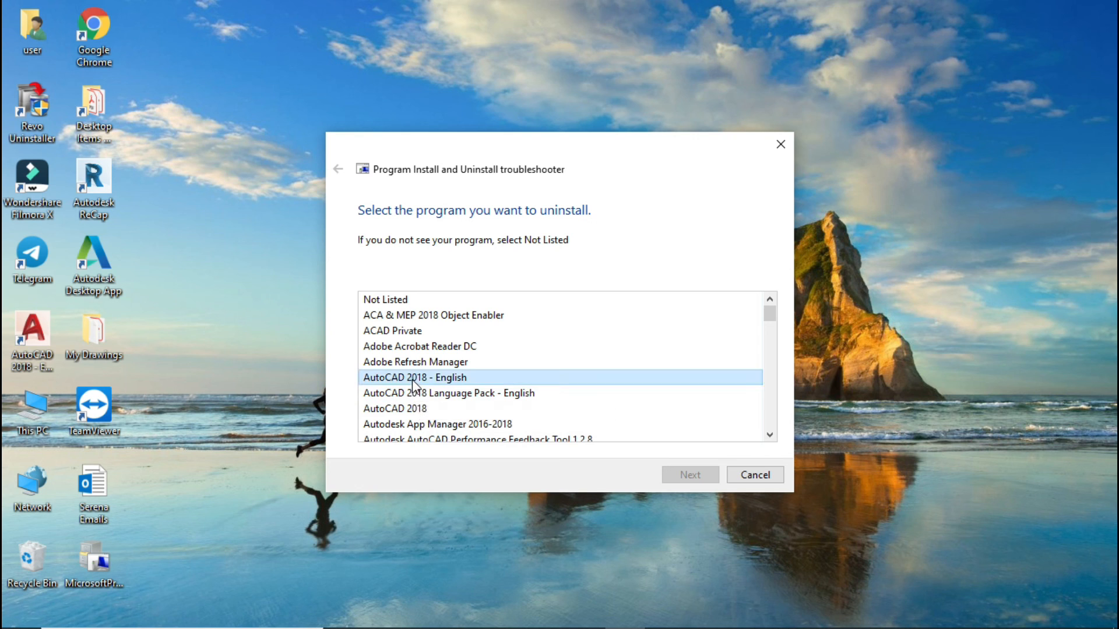
pyautogui.click(407, 409)
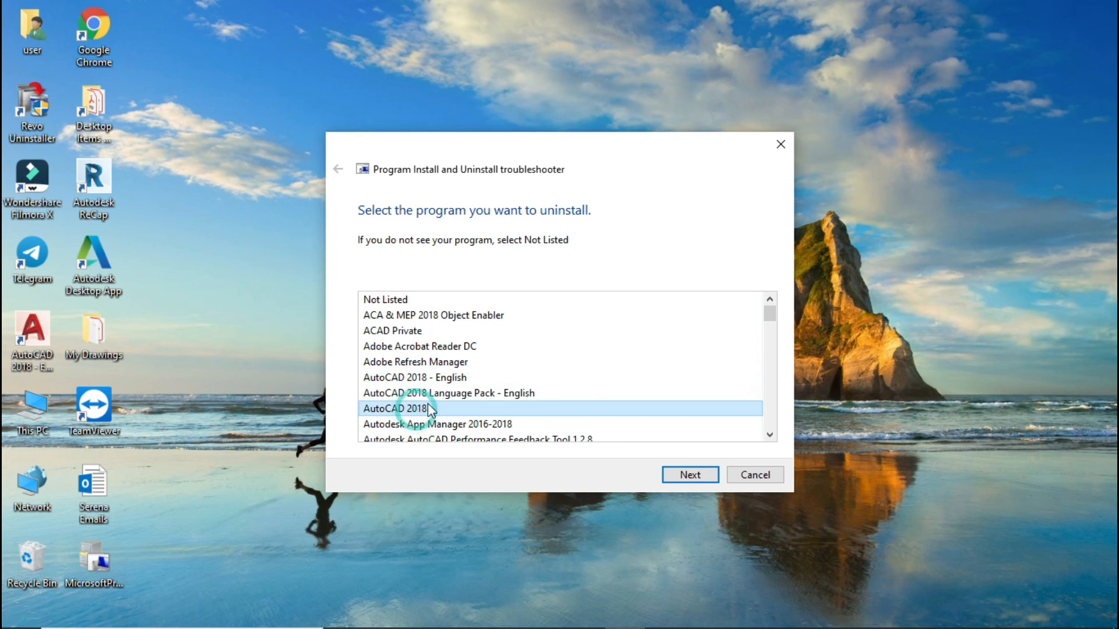
pyautogui.click(686, 474)
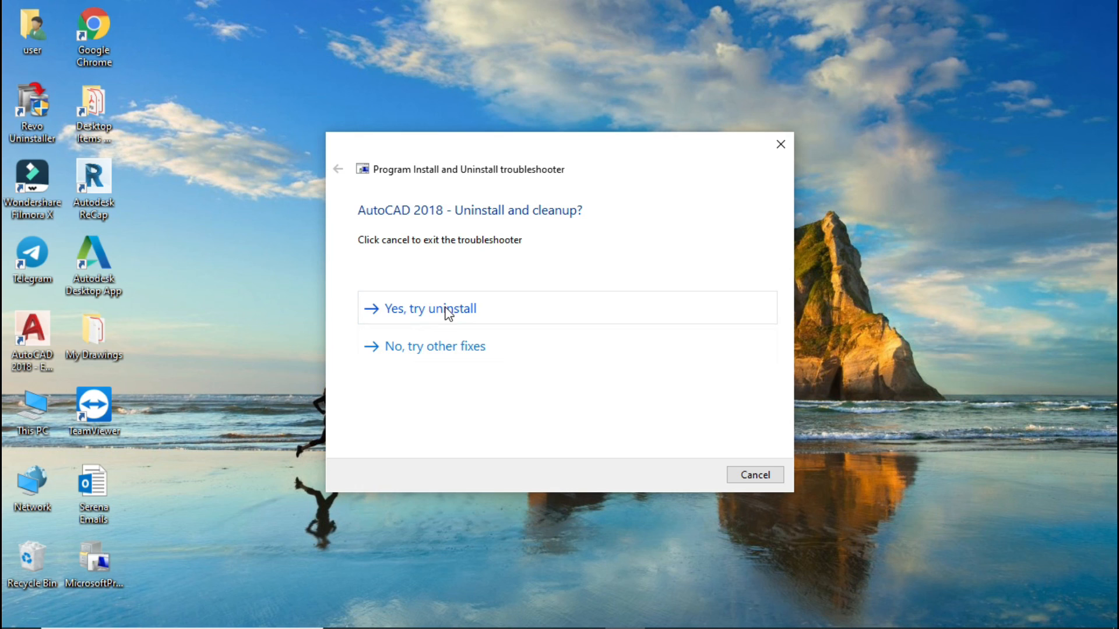
pyautogui.click(456, 316)
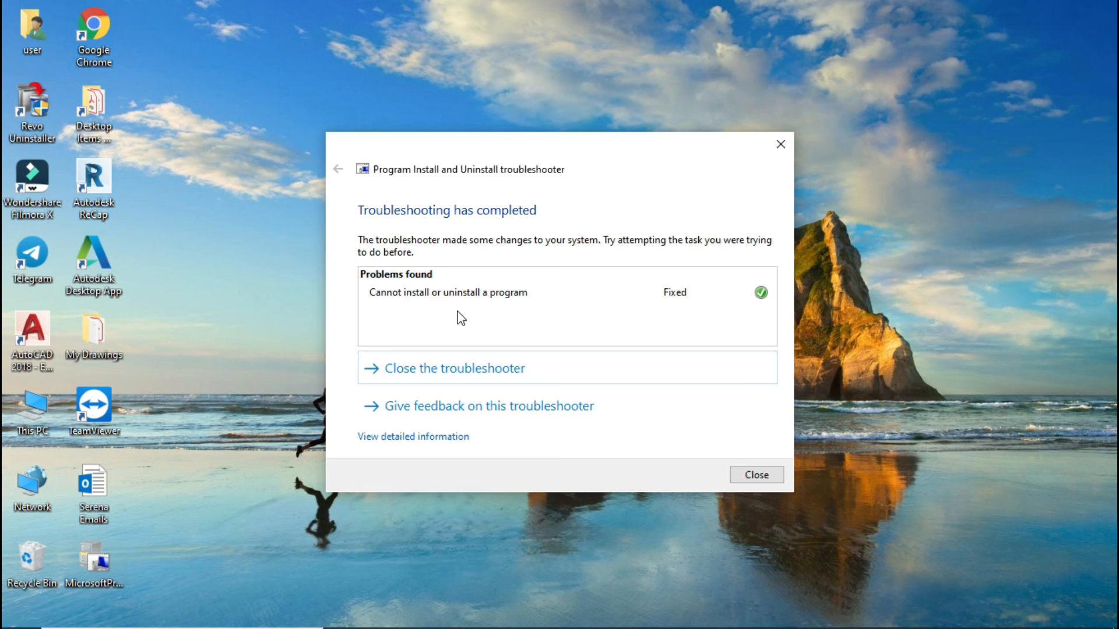
pyautogui.click(679, 359)
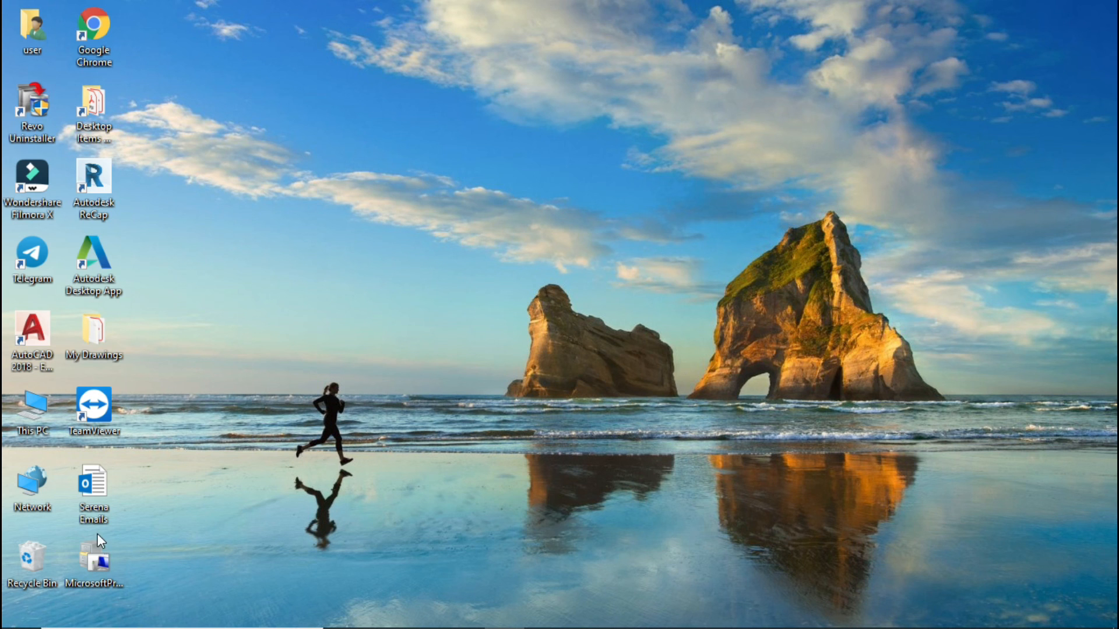
# Step: Reopen the troubleshooter from the desktop, review the programs listed under the Uninstalling option, and cancel it
pyautogui.doubleClick(93, 558)
pyautogui.click(691, 476)
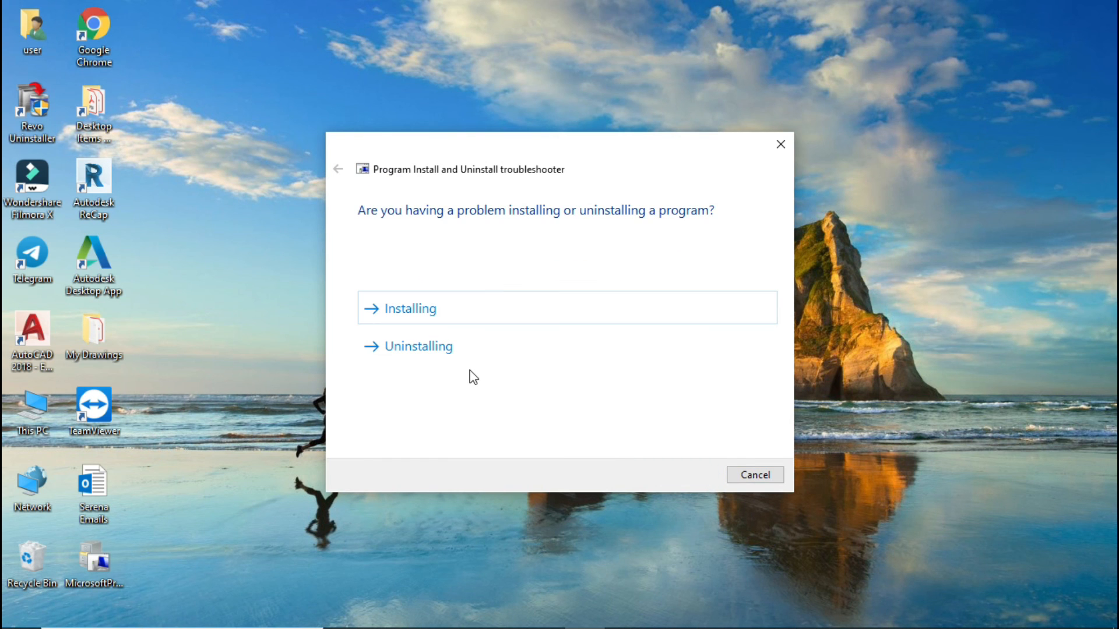
pyautogui.click(430, 346)
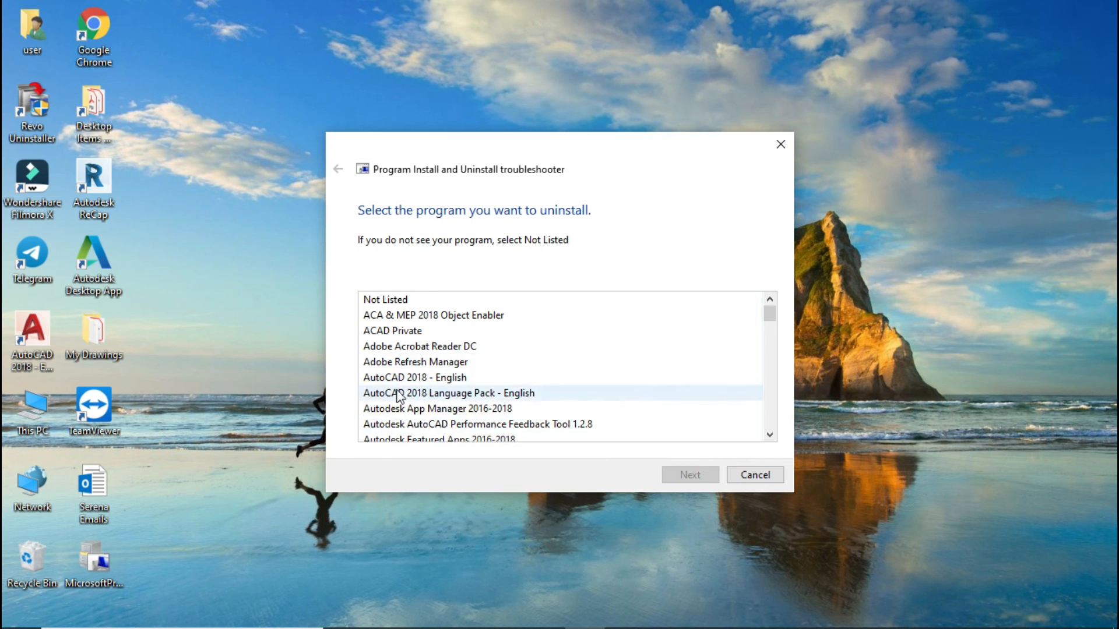
pyautogui.click(751, 474)
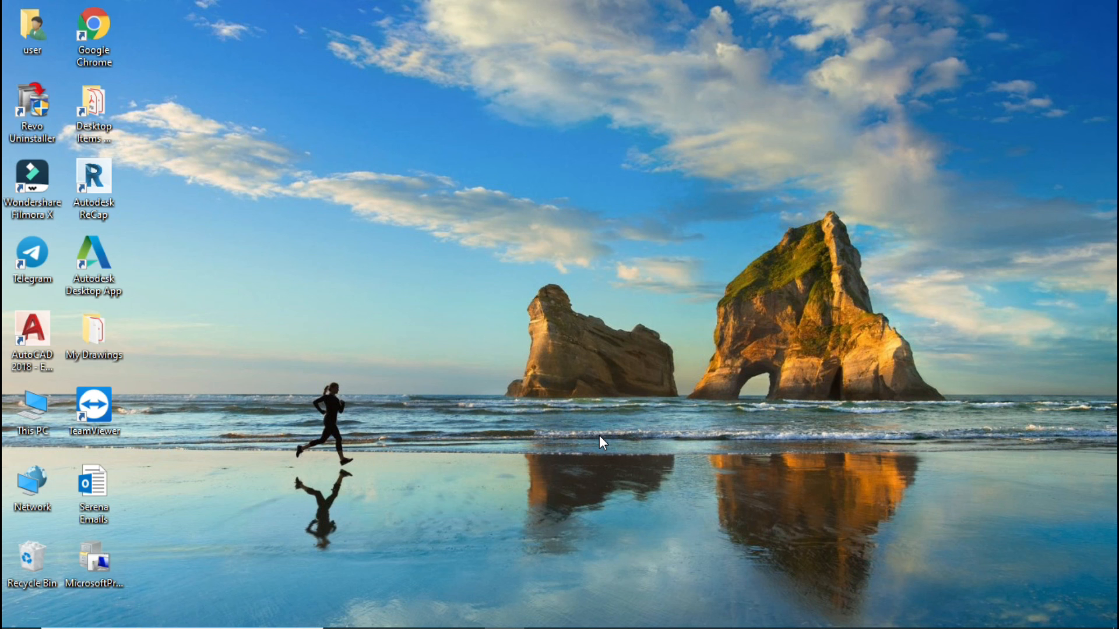
# Step: Restore the browser, switch back to the fix article tab and close the downloads bar
pyautogui.moveTo(512, 628)
pyautogui.click(543, 613)
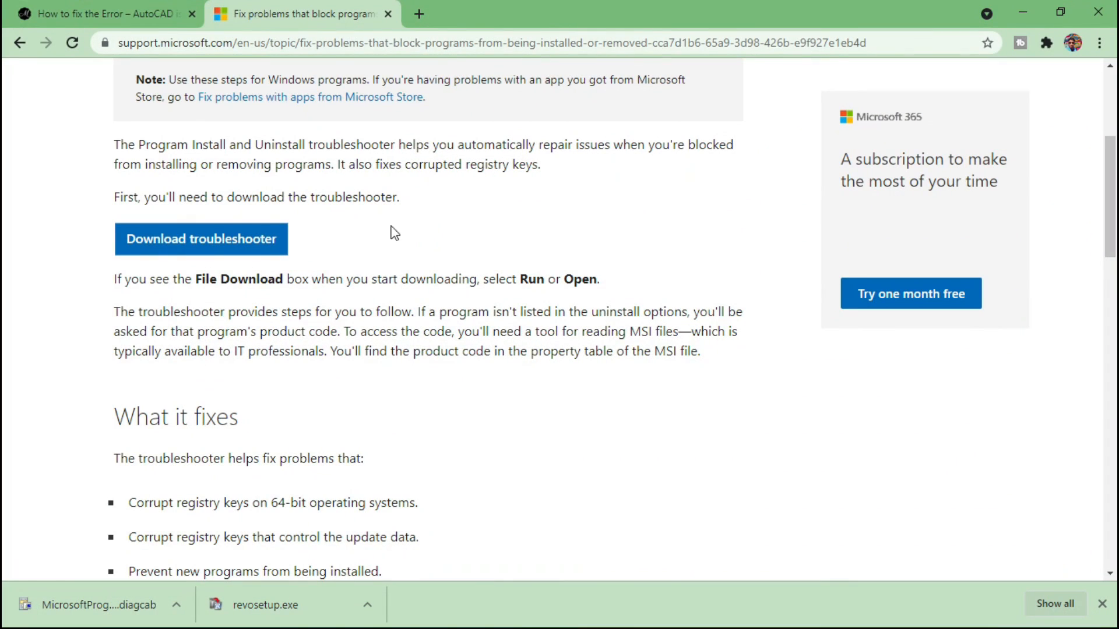
pyautogui.click(134, 6)
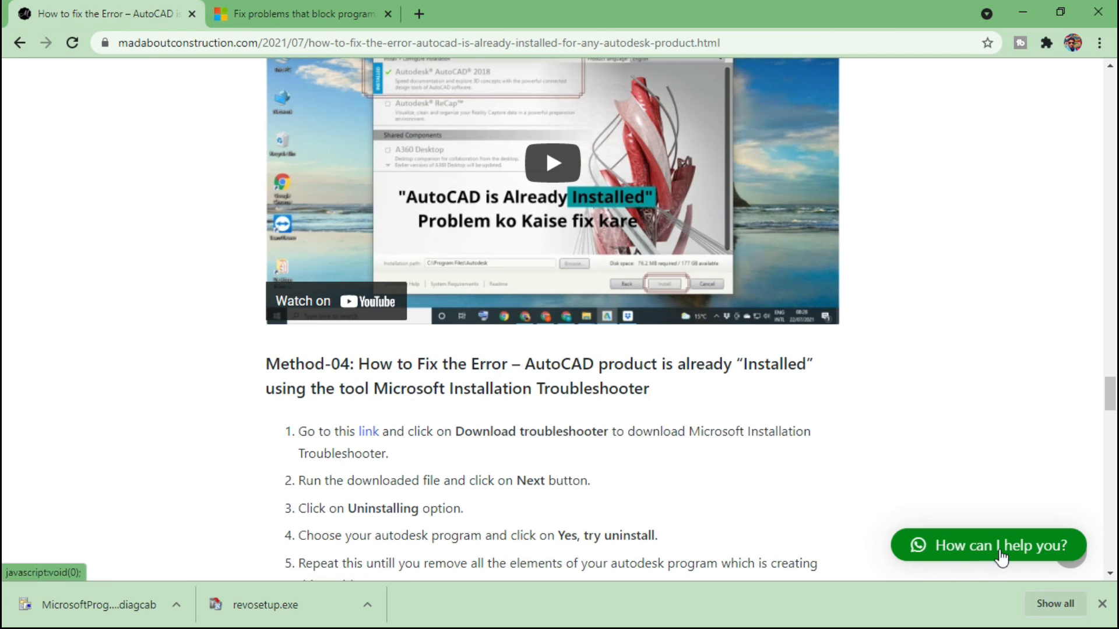
pyautogui.click(1101, 603)
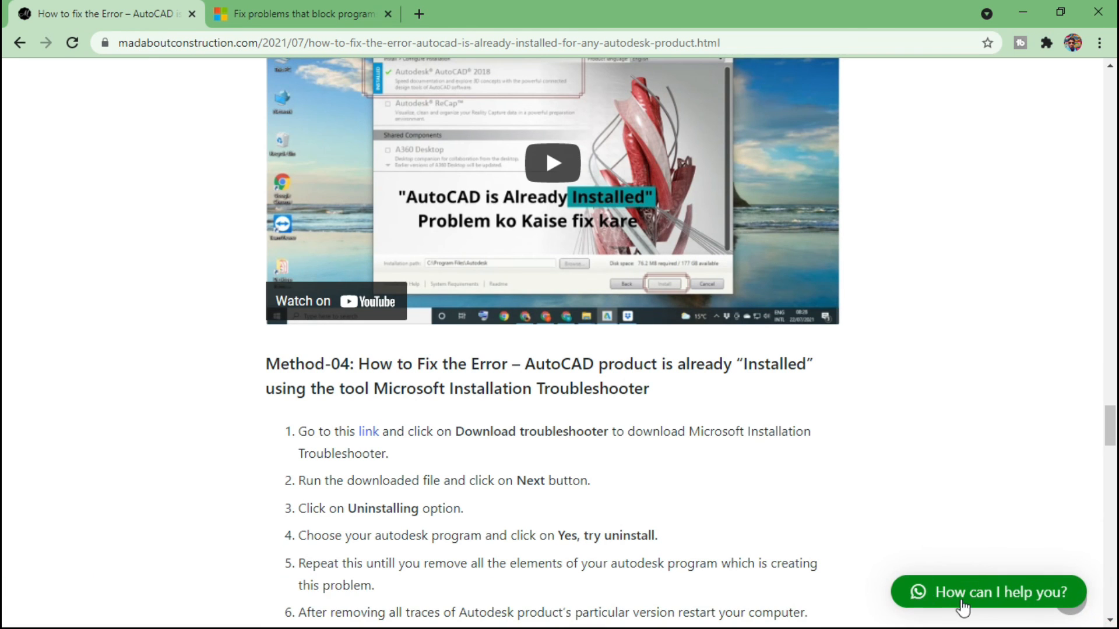